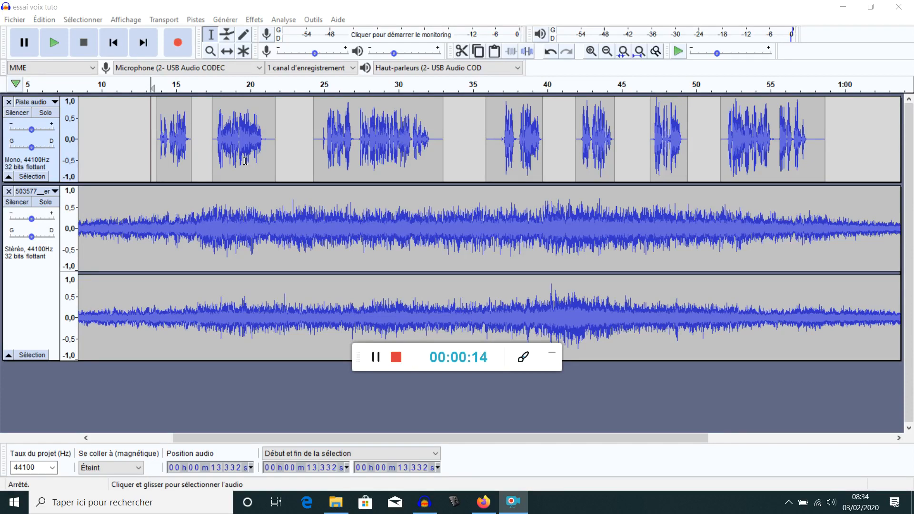
Step: Play the project from the start of the second voice clip, at about 17.5 s, and stop playback
{"action": "left_click", "coordinate": [214, 148]}
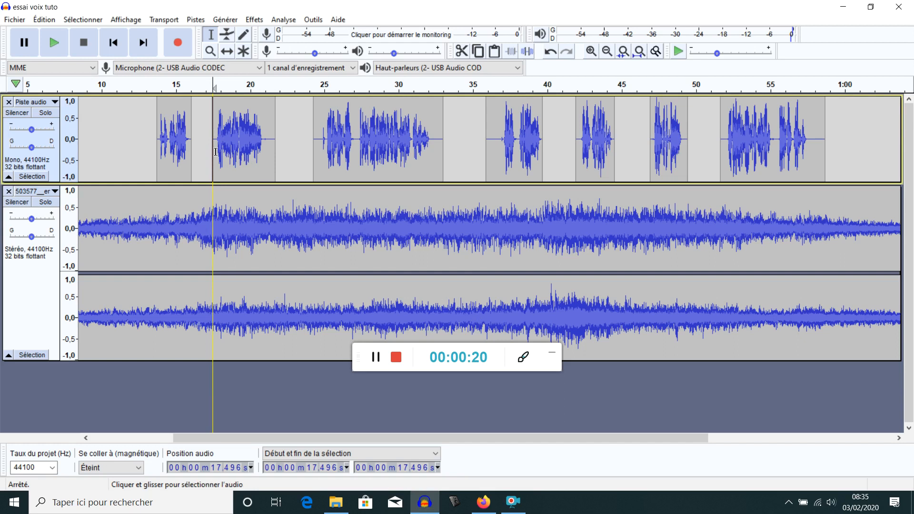
{"action": "left_click", "coordinate": [60, 44]}
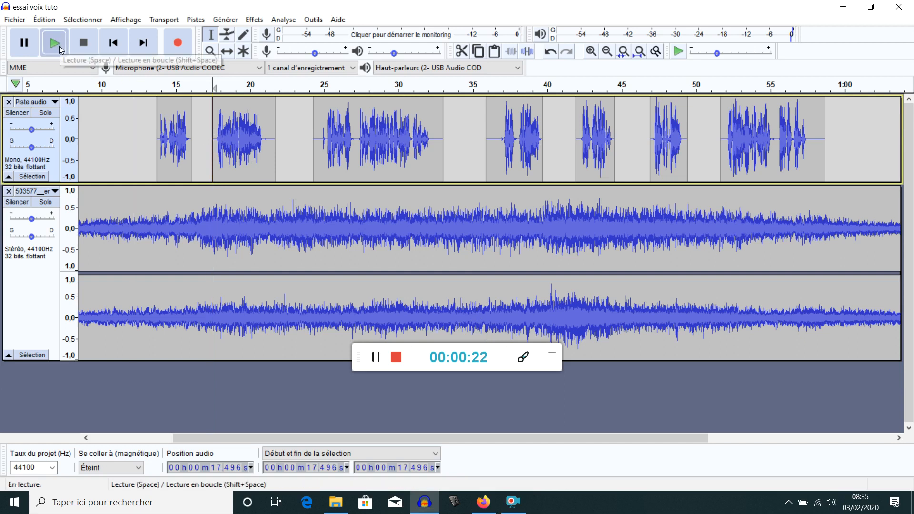
{"action": "left_click", "coordinate": [88, 45]}
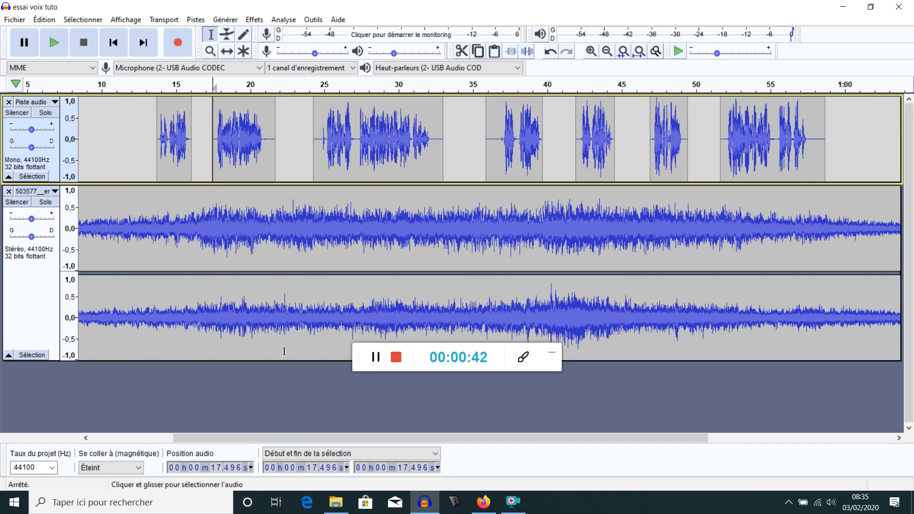
Step: Switch to File Explorer to view the sound files in the effet sonore folder
{"action": "left_click", "coordinate": [338, 502]}
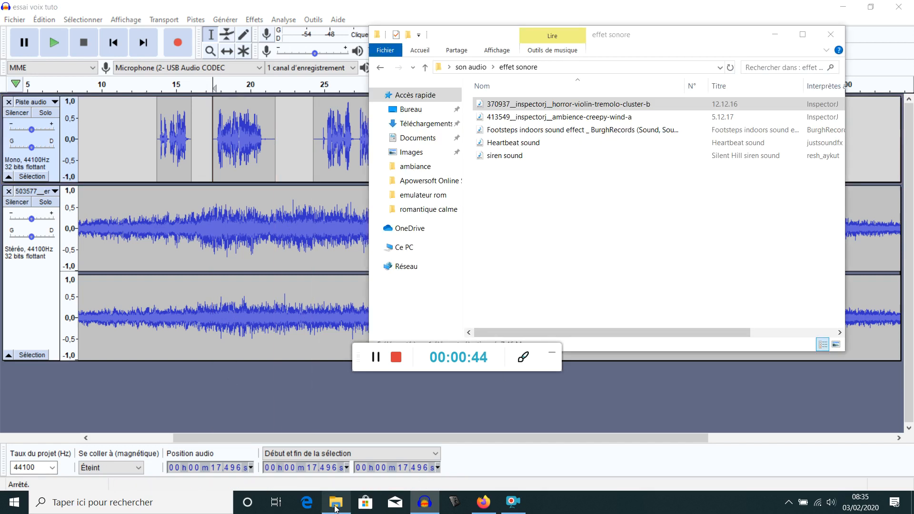
{"action": "left_click", "coordinate": [571, 284]}
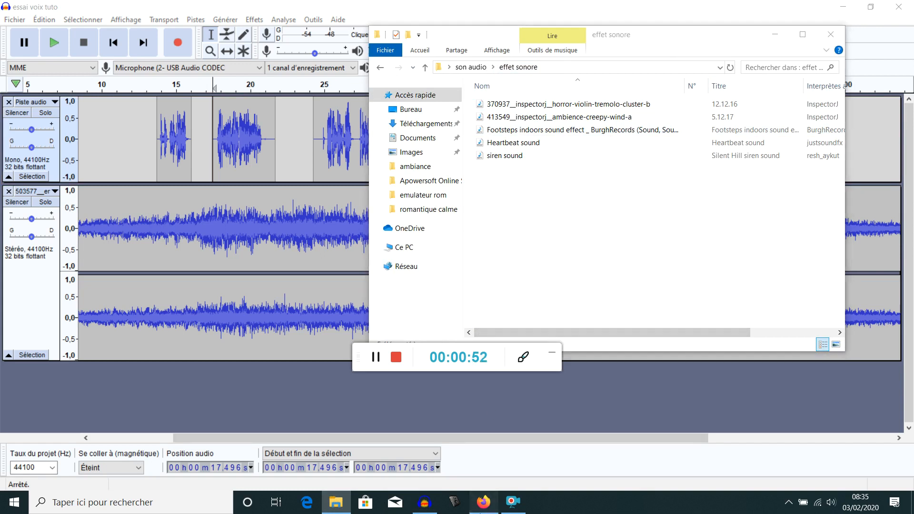
Step: Switch to Firefox, search Google for freesound, and open the Freesound website
{"action": "left_click", "coordinate": [484, 502]}
{"action": "left_click", "coordinate": [143, 26]}
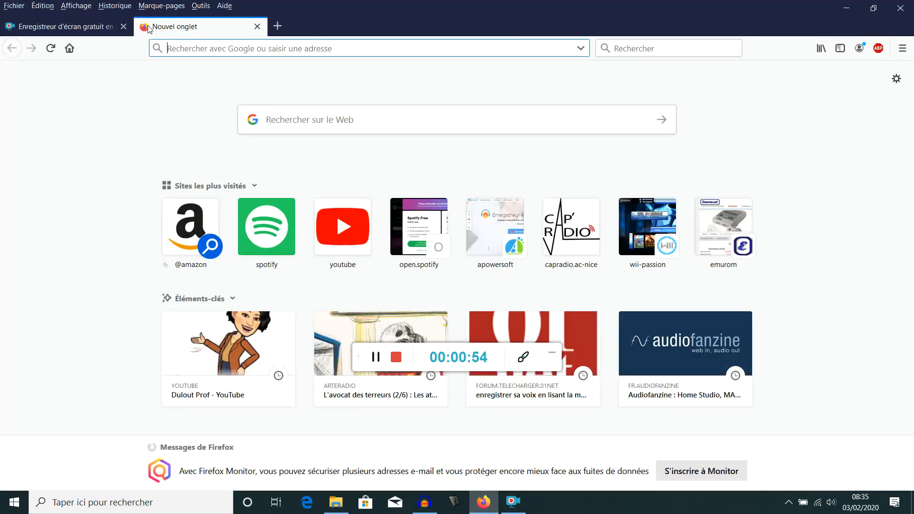
{"action": "left_click", "coordinate": [364, 120]}
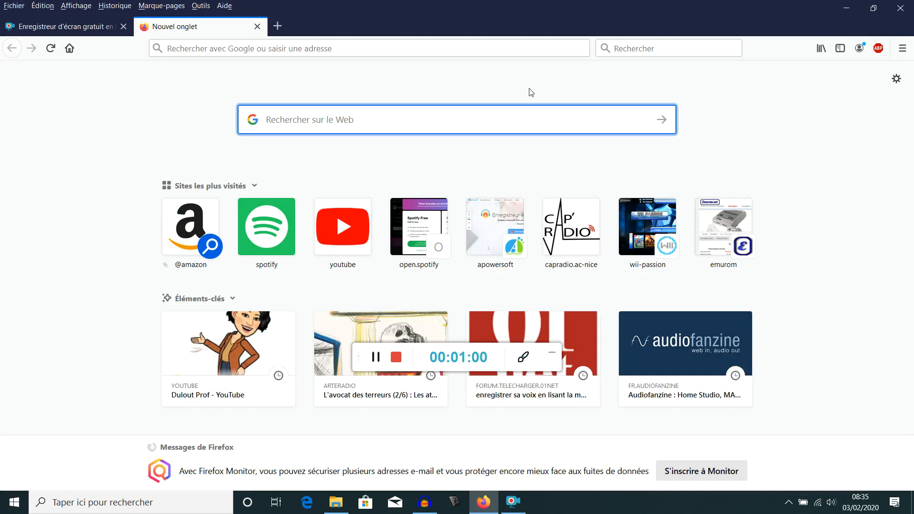
{"action": "type", "text": "frees"}
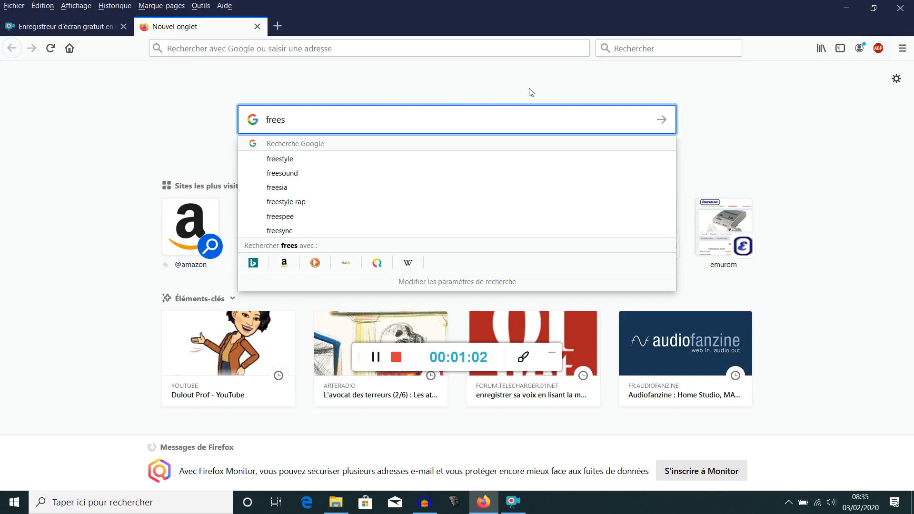
{"action": "type", "text": "ounf"}
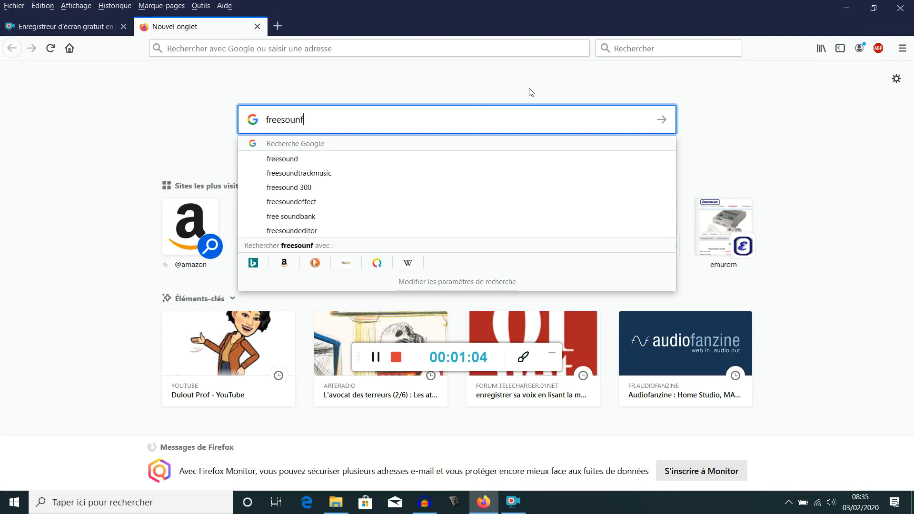
{"action": "key", "text": "Return"}
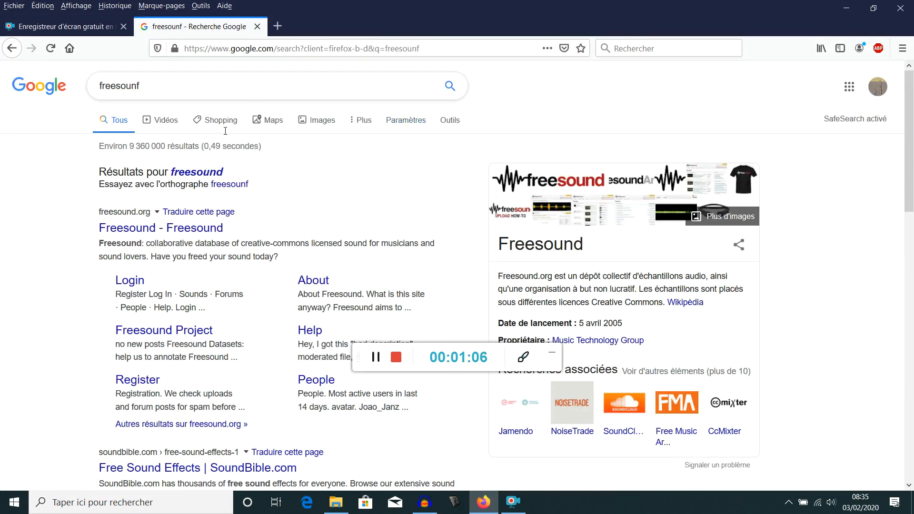
{"action": "left_click", "coordinate": [132, 229]}
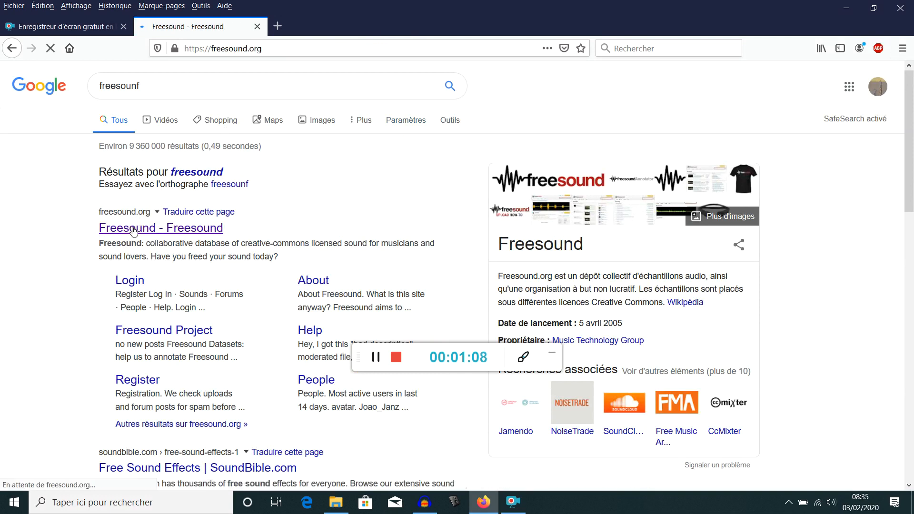
{"action": "scroll", "coordinate": [252, 214], "scroll_direction": "down", "scroll_amount": 2}
{"action": "scroll", "coordinate": [364, 155], "scroll_direction": "up", "scroll_amount": 2}
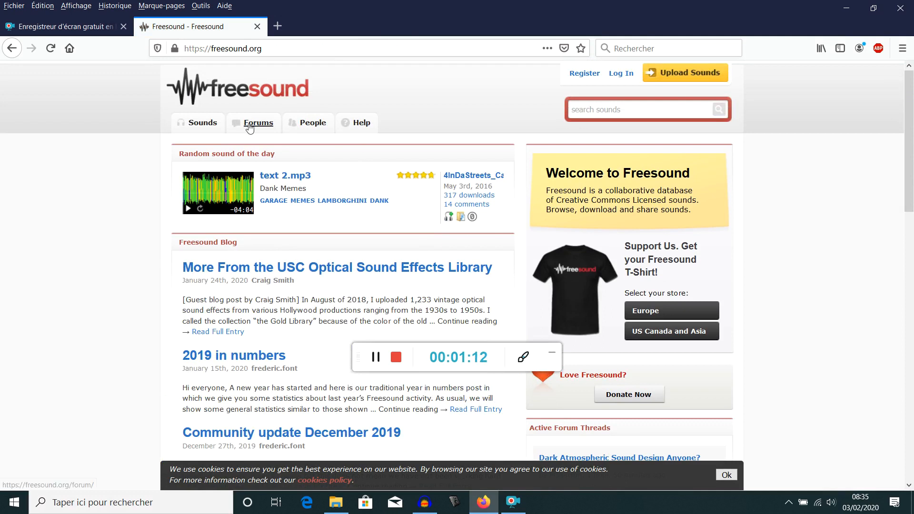
Step: Search Freesound for "step" and look through the footstep sounds
{"action": "scroll", "coordinate": [257, 126], "scroll_direction": "down", "scroll_amount": 5}
{"action": "scroll", "coordinate": [610, 147], "scroll_direction": "up", "scroll_amount": 5}
{"action": "left_click", "coordinate": [612, 111]}
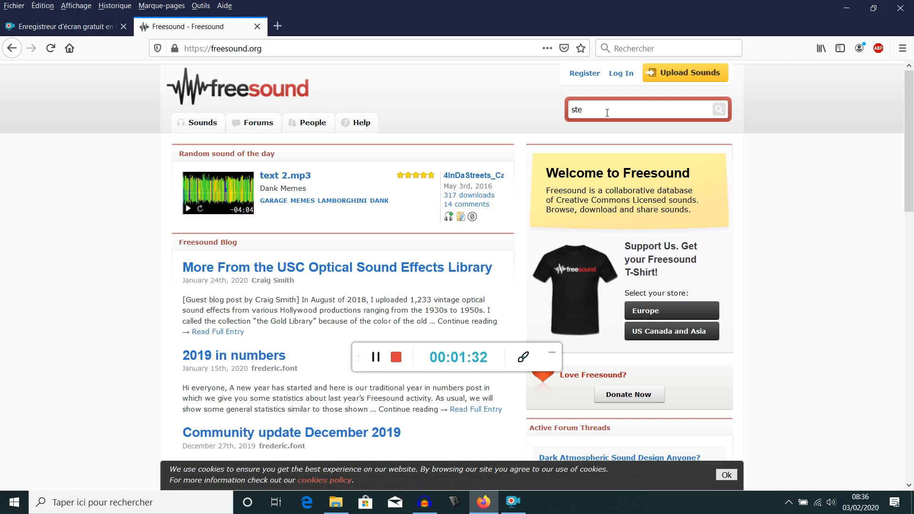
{"action": "key", "text": "Return"}
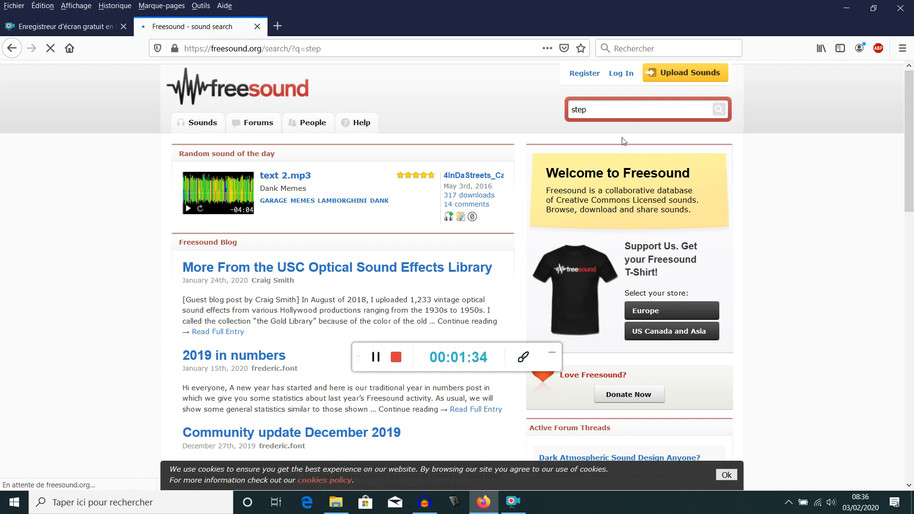
{"action": "scroll", "coordinate": [449, 187], "scroll_direction": "down", "scroll_amount": 3}
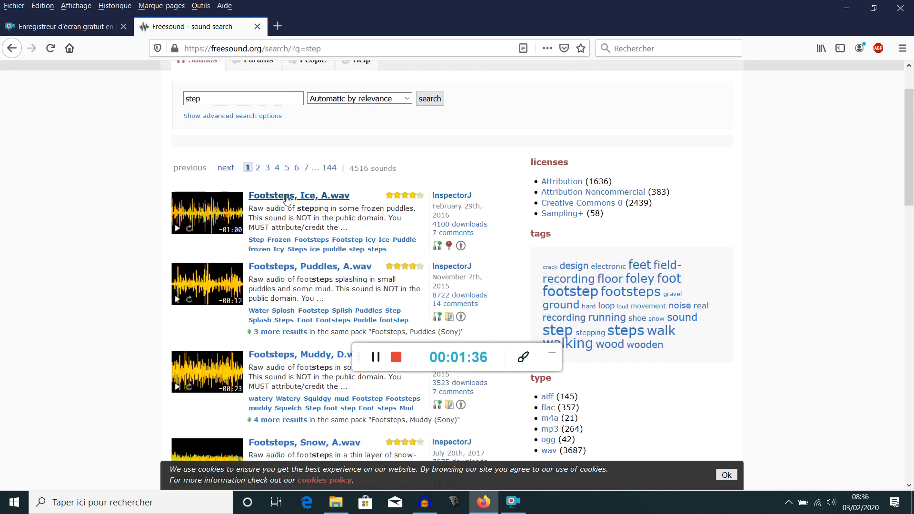
{"action": "scroll", "coordinate": [326, 263], "scroll_direction": "down", "scroll_amount": 5}
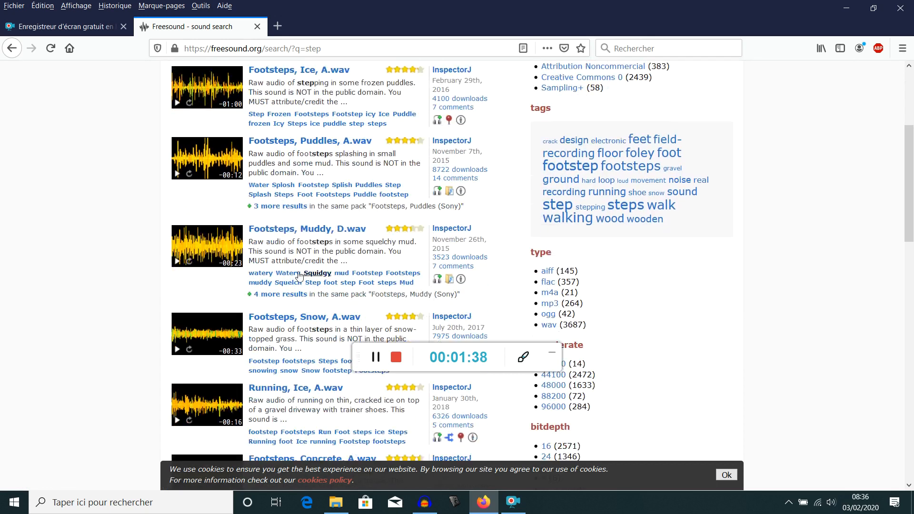
Step: Preview the sounds "Footsteps, Muddy, D.wav" and "Footsteps, Ice, A.wav" in the search results
{"action": "left_click", "coordinate": [177, 268]}
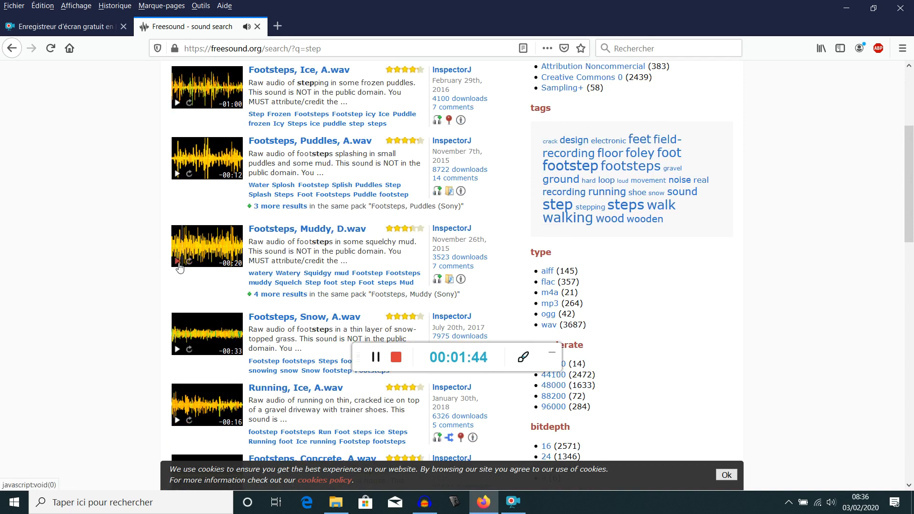
{"action": "scroll", "coordinate": [215, 209], "scroll_direction": "up", "scroll_amount": 3}
{"action": "left_click", "coordinate": [179, 227]}
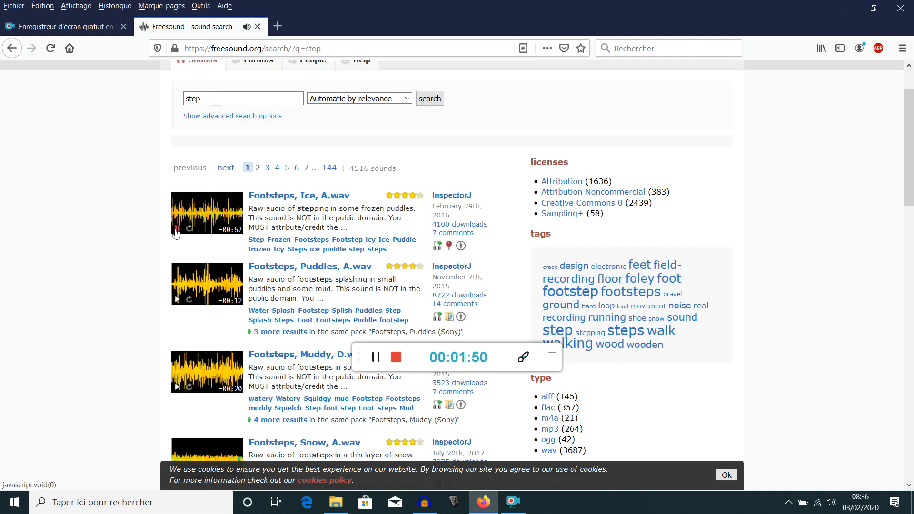
{"action": "left_click", "coordinate": [175, 232]}
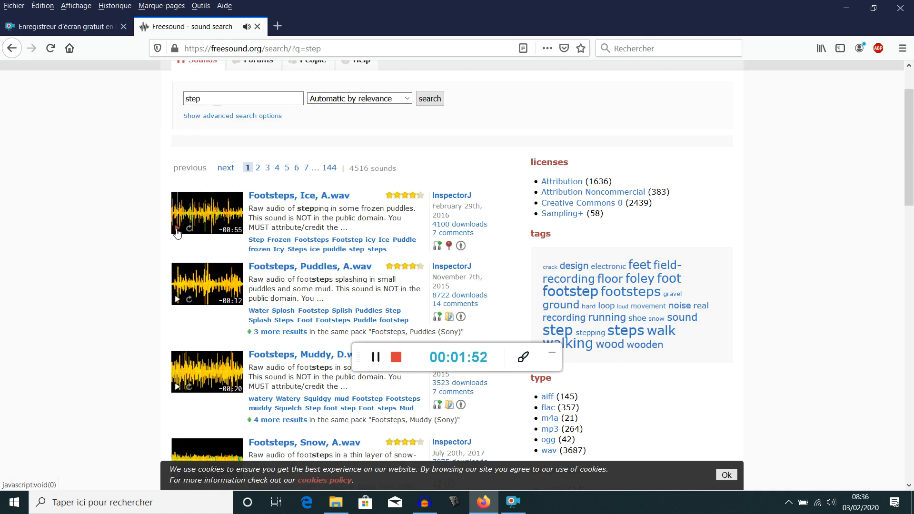
Step: Switch back to Audacity and import the "Footsteps indoors sound effect" file from the effet sonore folder as a new track
{"action": "left_click", "coordinate": [423, 501]}
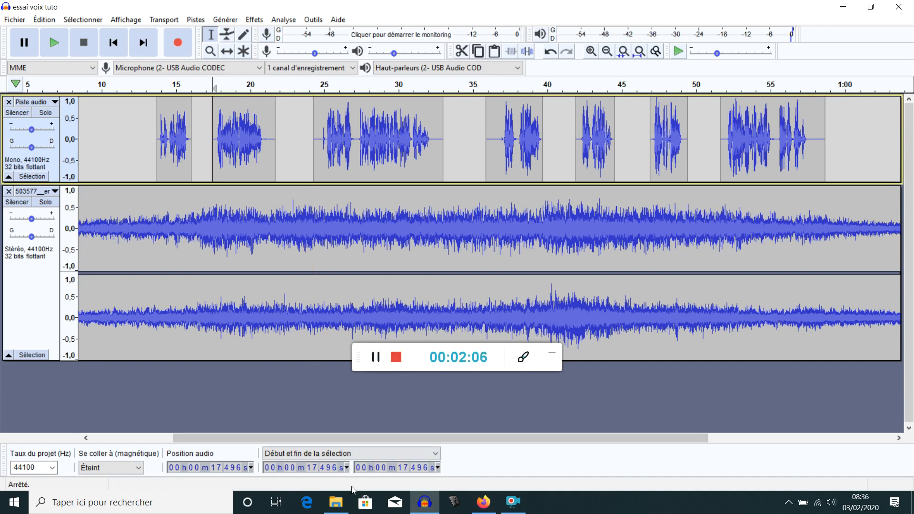
{"action": "left_click", "coordinate": [336, 502]}
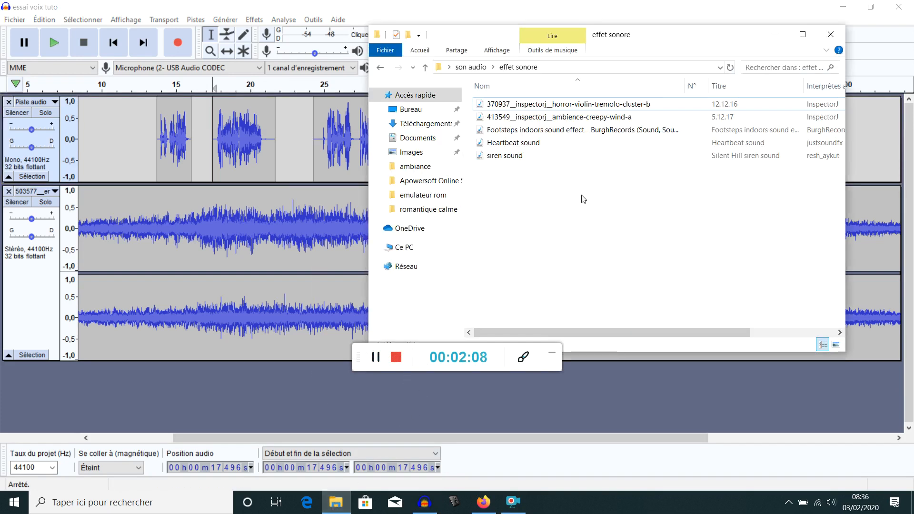
{"action": "left_click", "coordinate": [524, 130]}
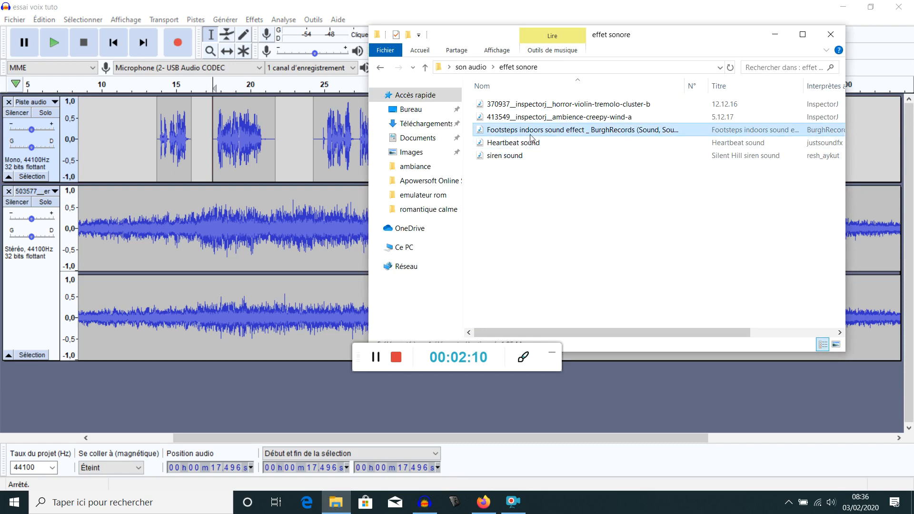
{"action": "left_click_drag", "start_coordinate": [566, 136], "coordinate": [296, 399]}
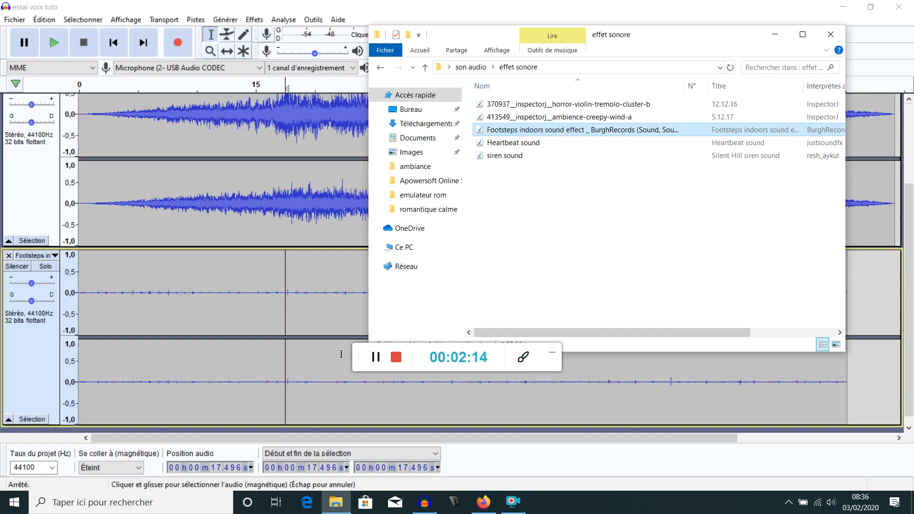
{"action": "left_click", "coordinate": [837, 38]}
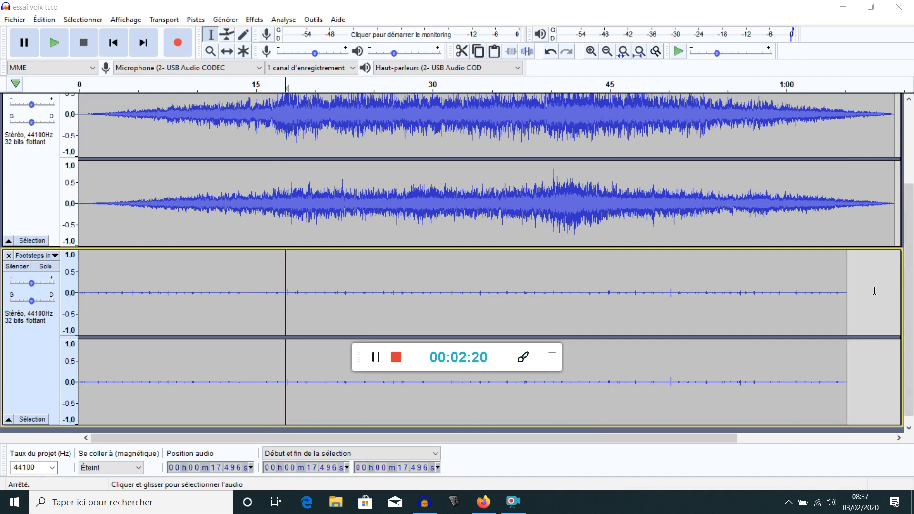
Step: Delete the footsteps track's audio from about 10.6 s to its end
{"action": "scroll", "coordinate": [870, 300], "scroll_direction": "up", "scroll_amount": 3}
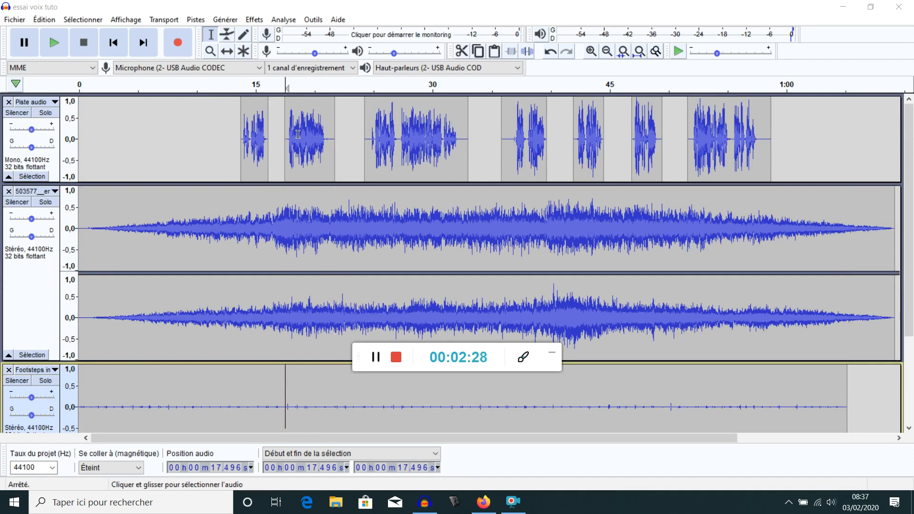
{"action": "scroll", "coordinate": [323, 141], "scroll_direction": "down", "scroll_amount": 2}
{"action": "left_click_drag", "start_coordinate": [879, 376], "coordinate": [200, 392]}
{"action": "scroll", "coordinate": [201, 391], "scroll_direction": "down", "scroll_amount": 3}
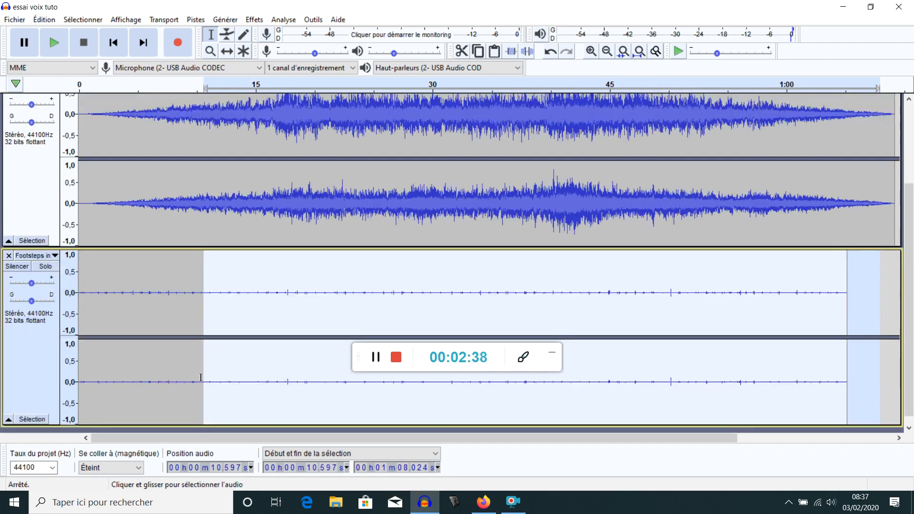
{"action": "left_click", "coordinate": [200, 377]}
{"action": "scroll", "coordinate": [280, 245], "scroll_direction": "up", "scroll_amount": 2}
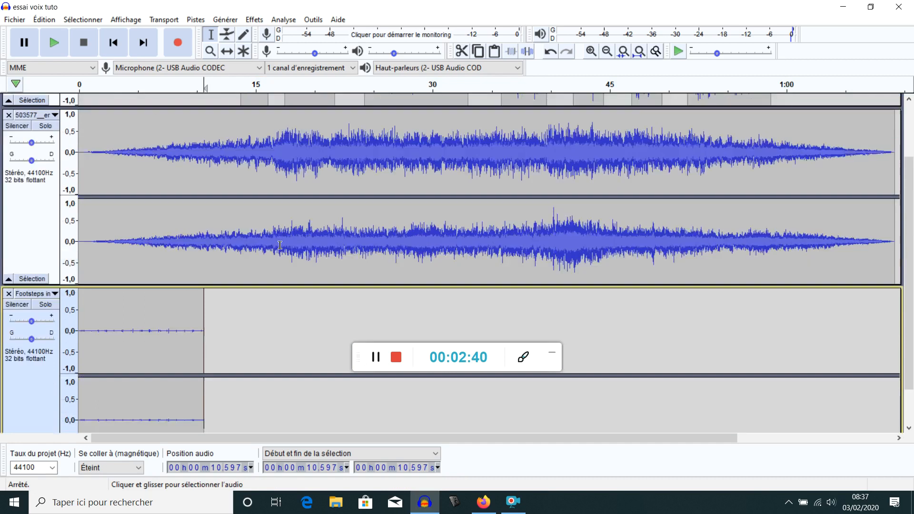
Step: Shift the remaining footsteps clip in time so it starts at about 16 s, where the first voice clip ends
{"action": "left_click", "coordinate": [226, 52]}
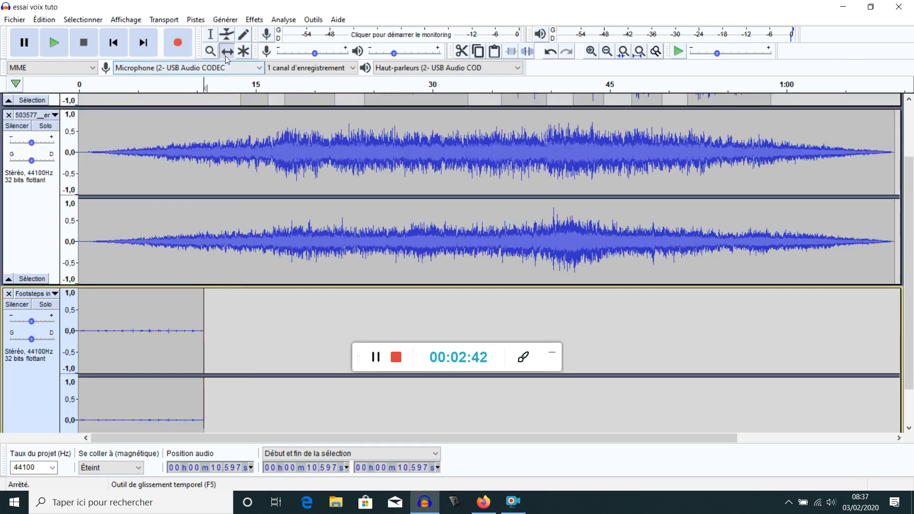
{"action": "left_click_drag", "start_coordinate": [157, 308], "coordinate": [350, 326]}
{"action": "scroll", "coordinate": [347, 319], "scroll_direction": "down", "scroll_amount": 1}
{"action": "scroll", "coordinate": [330, 281], "scroll_direction": "up", "scroll_amount": 2}
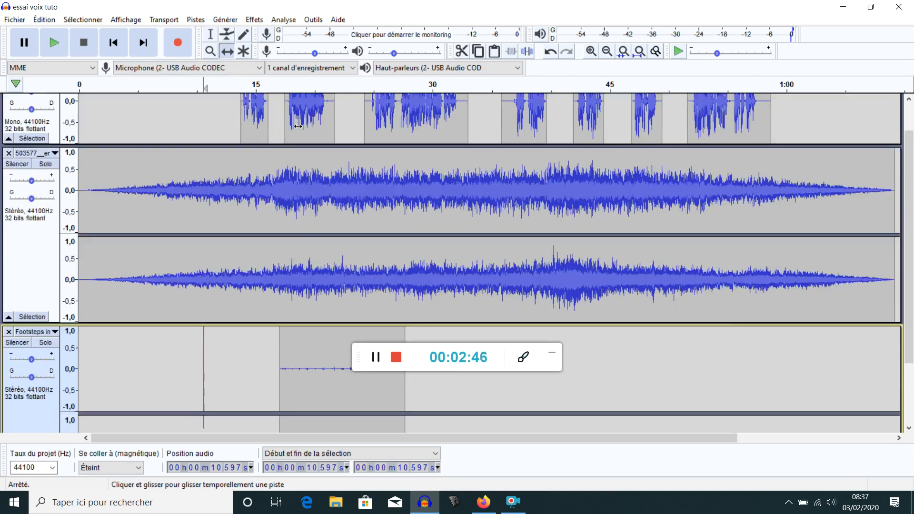
{"action": "scroll", "coordinate": [304, 224], "scroll_direction": "down", "scroll_amount": 1}
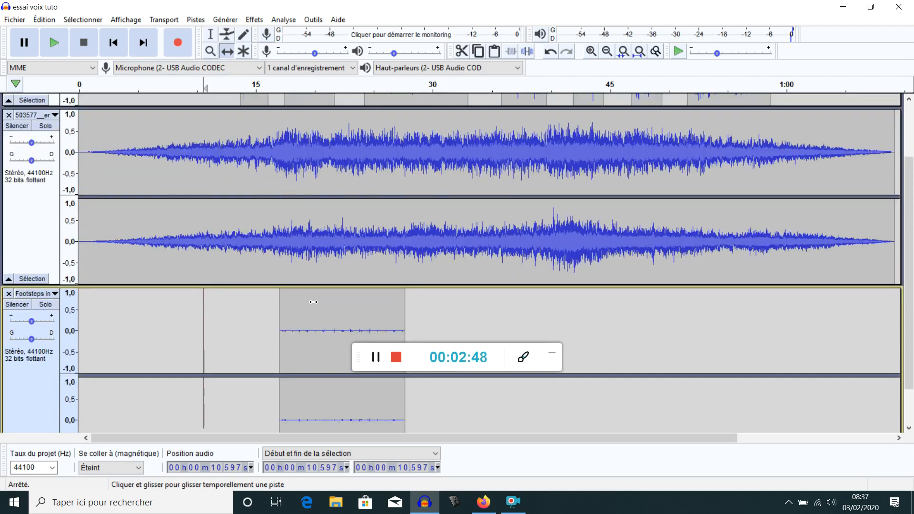
{"action": "left_click_drag", "start_coordinate": [313, 302], "coordinate": [301, 303]}
{"action": "scroll", "coordinate": [300, 295], "scroll_direction": "down", "scroll_amount": 1}
{"action": "scroll", "coordinate": [291, 266], "scroll_direction": "up", "scroll_amount": 1}
{"action": "scroll", "coordinate": [281, 200], "scroll_direction": "up", "scroll_amount": 2}
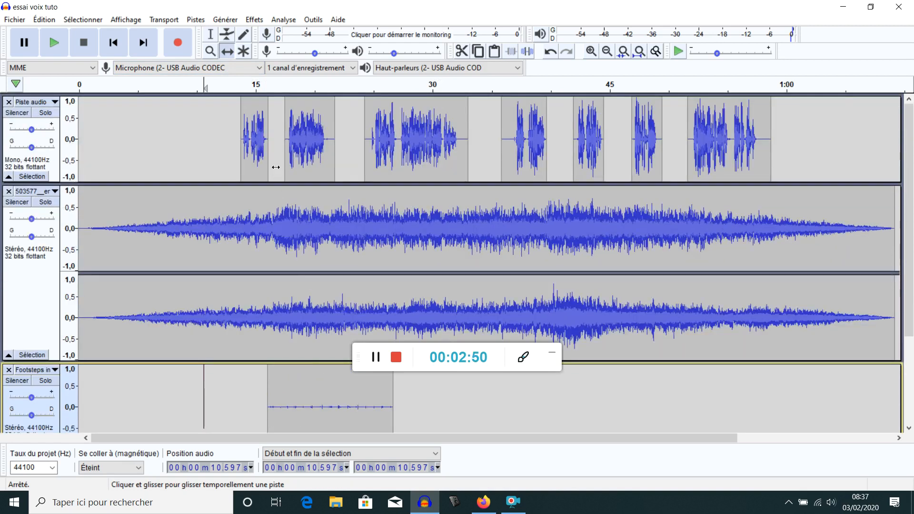
{"action": "scroll", "coordinate": [342, 383], "scroll_direction": "down", "scroll_amount": 1}
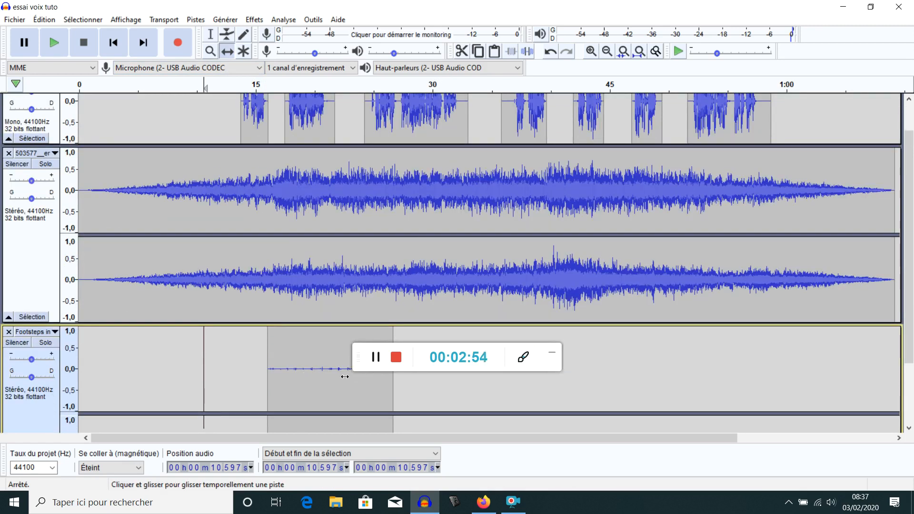
Step: Play the mix from 16.4 s, in the gap before the second voice clip, and stop playback
{"action": "left_click", "coordinate": [209, 35]}
{"action": "scroll", "coordinate": [265, 122], "scroll_direction": "up", "scroll_amount": 1}
{"action": "left_click", "coordinate": [272, 123]}
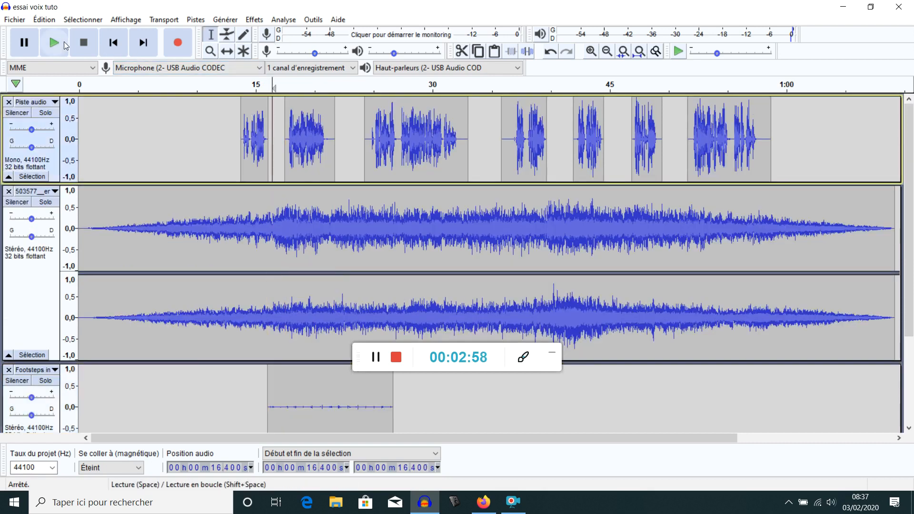
{"action": "left_click", "coordinate": [53, 42]}
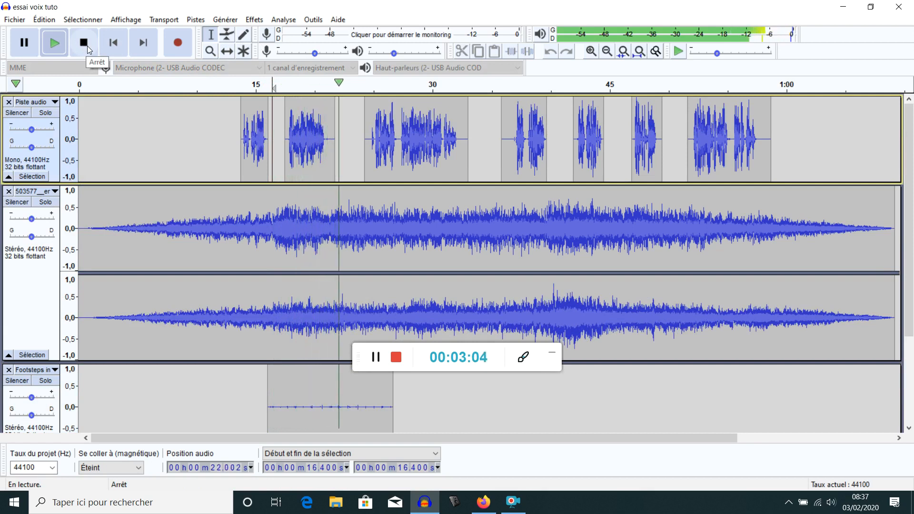
{"action": "left_click", "coordinate": [86, 51]}
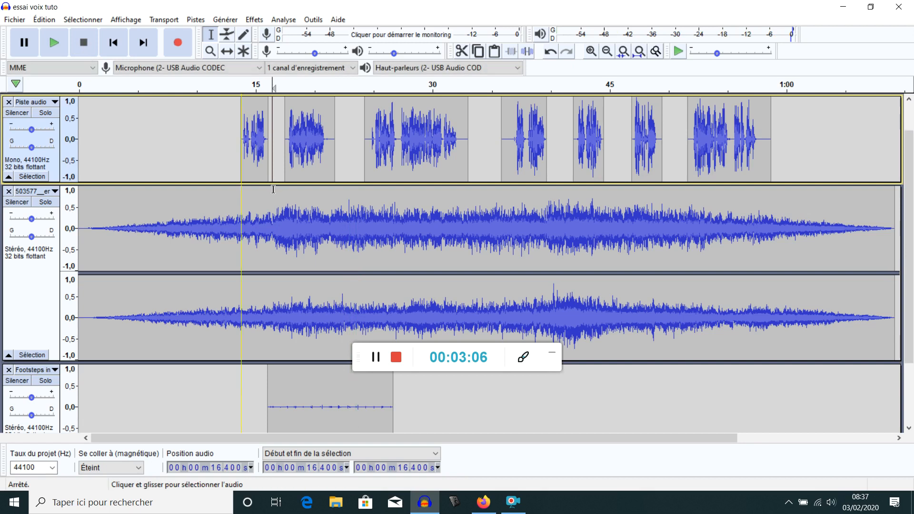
Step: Select the whole footsteps clip and amplify it by 15.1 dB
{"action": "scroll", "coordinate": [285, 204], "scroll_direction": "down", "scroll_amount": 1}
{"action": "scroll", "coordinate": [284, 204], "scroll_direction": "down", "scroll_amount": 1}
{"action": "scroll", "coordinate": [394, 280], "scroll_direction": "down", "scroll_amount": 1}
{"action": "left_click_drag", "start_coordinate": [397, 280], "coordinate": [267, 287]}
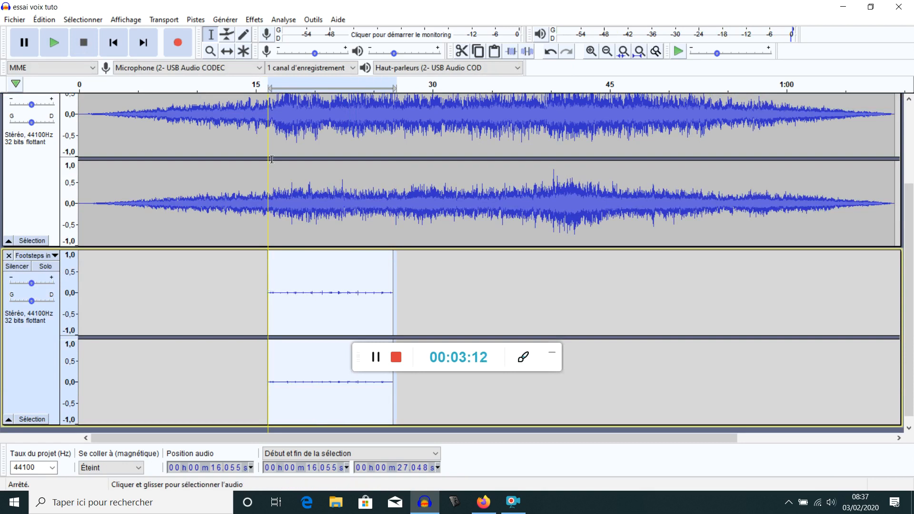
{"action": "left_click", "coordinate": [273, 21]}
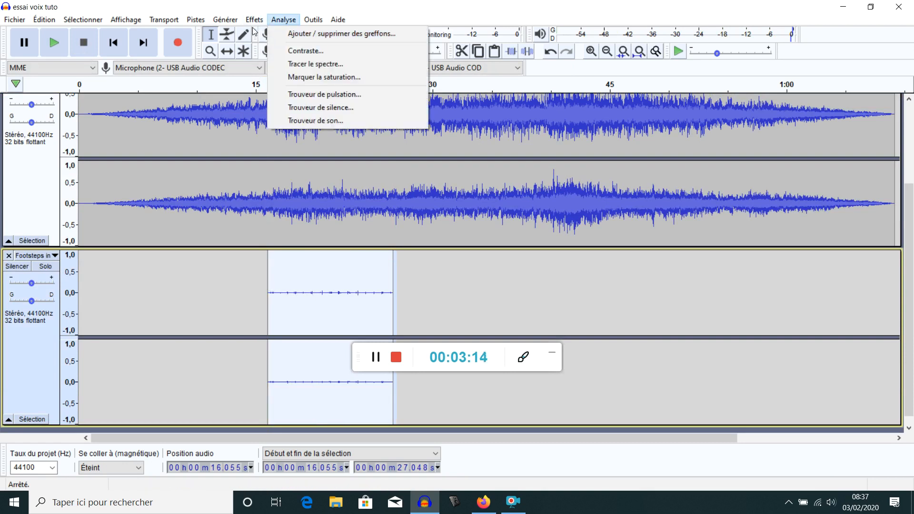
{"action": "left_click", "coordinate": [278, 60]}
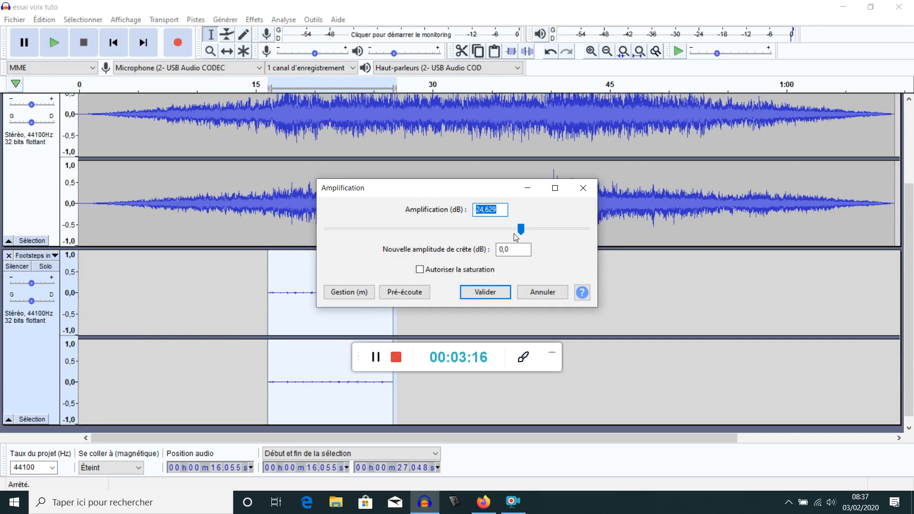
{"action": "left_click_drag", "start_coordinate": [512, 230], "coordinate": [500, 239]}
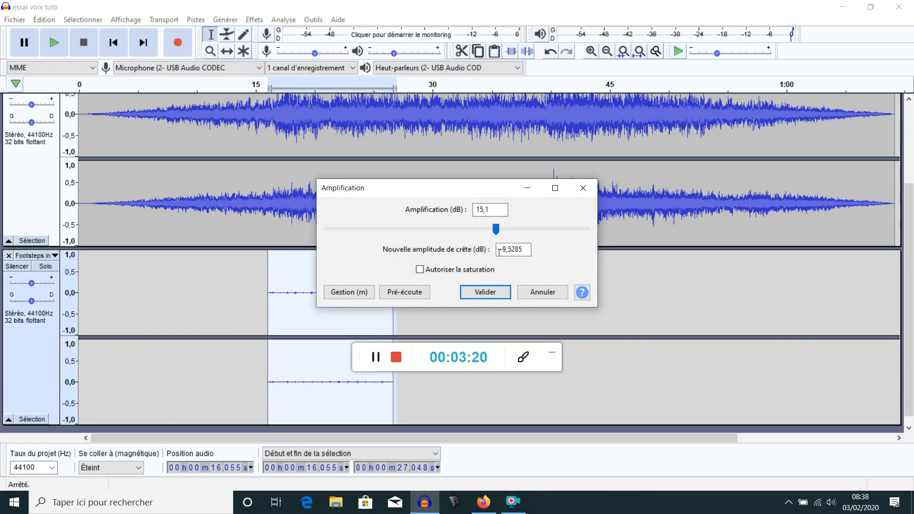
{"action": "left_click", "coordinate": [494, 291]}
Step: Play the mix from about 15.4 s, just before the footsteps clip, to hear the louder footsteps, and stop playback
{"action": "left_click", "coordinate": [261, 289]}
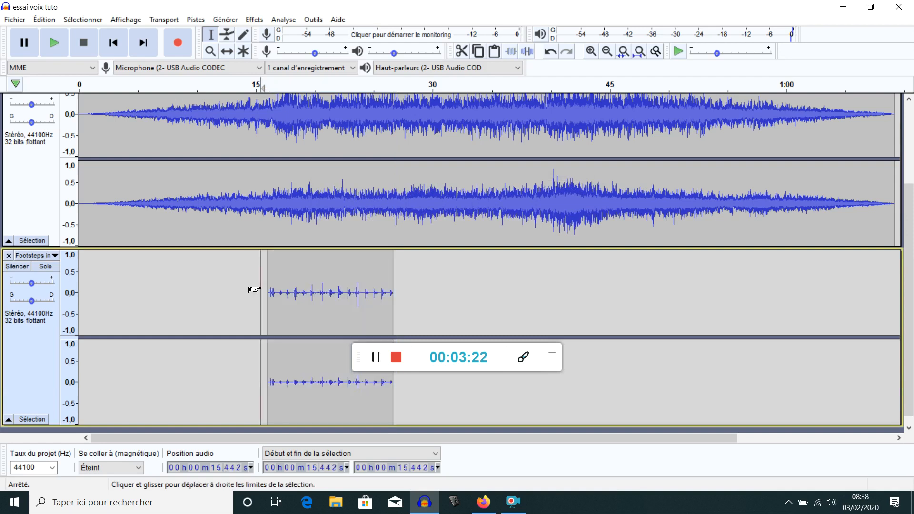
{"action": "left_click", "coordinate": [53, 45]}
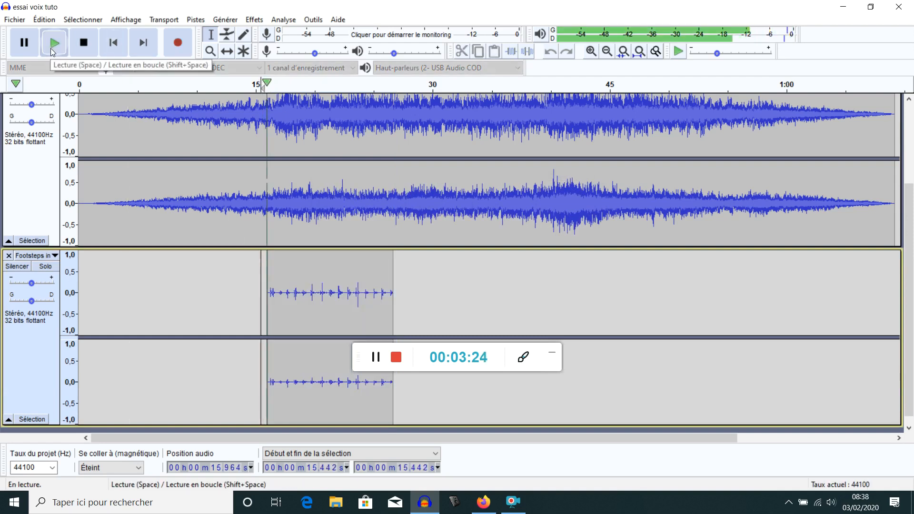
{"action": "left_click", "coordinate": [84, 43]}
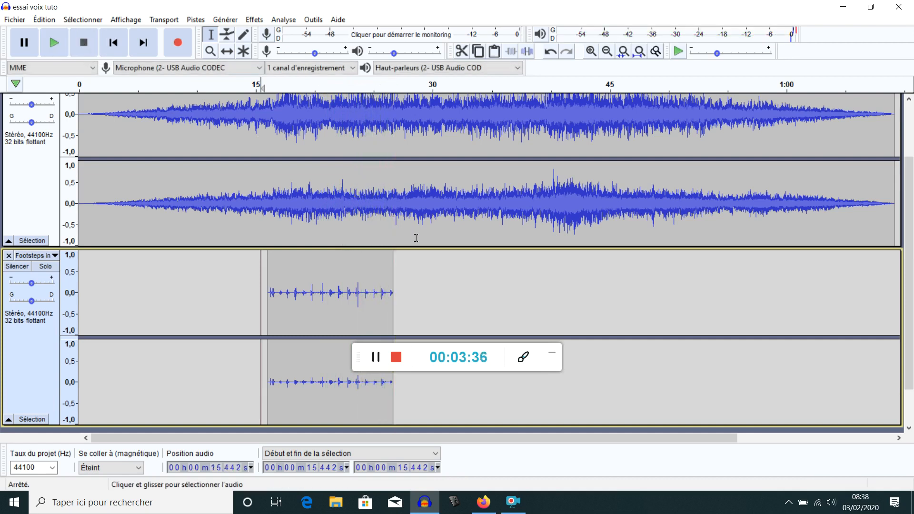
{"action": "scroll", "coordinate": [403, 247], "scroll_direction": "up", "scroll_amount": 3}
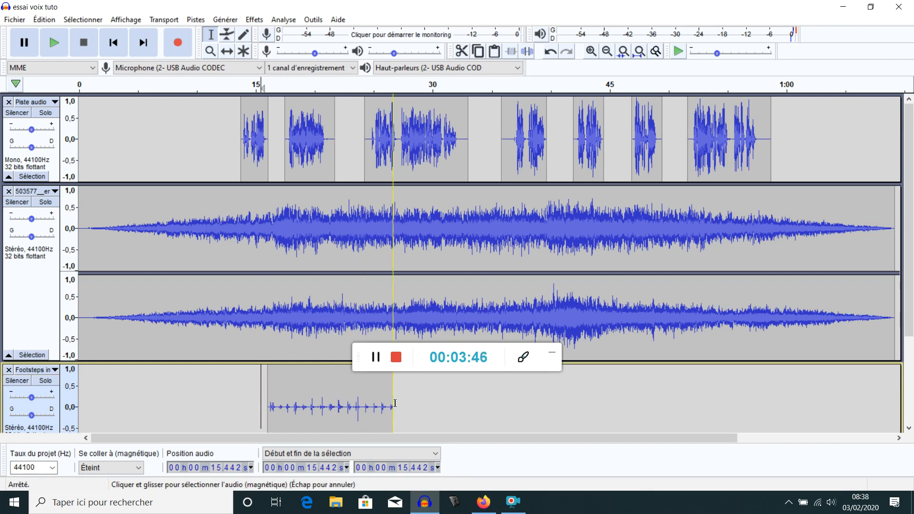
{"action": "left_click_drag", "start_coordinate": [394, 403], "coordinate": [323, 402]}
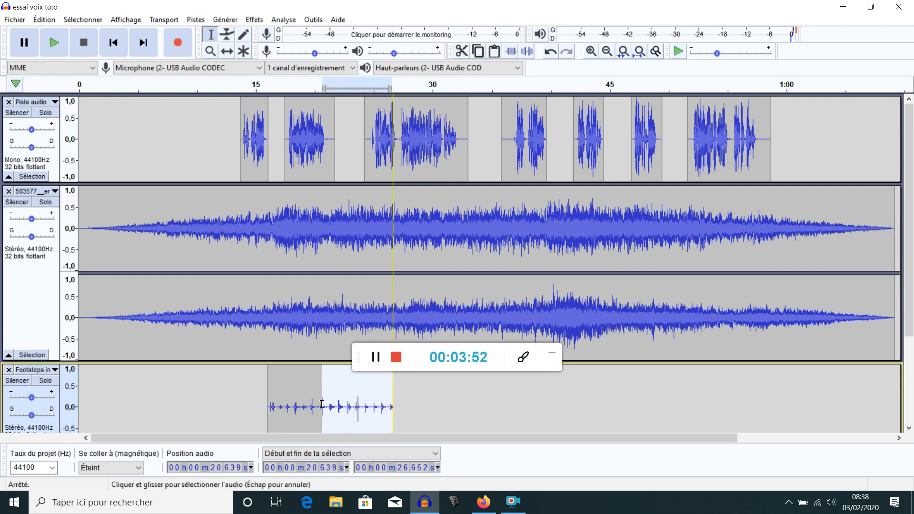
{"action": "scroll", "coordinate": [322, 404], "scroll_direction": "down", "scroll_amount": 3}
{"action": "left_click", "coordinate": [254, 19]}
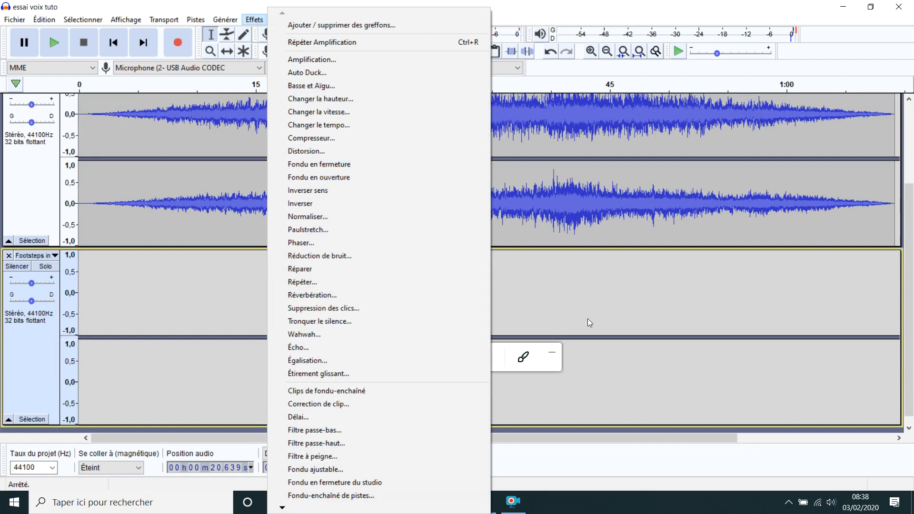
{"action": "left_click", "coordinate": [574, 318]}
{"action": "left_click", "coordinate": [394, 313]}
{"action": "scroll", "coordinate": [409, 319], "scroll_direction": "up", "scroll_amount": 2}
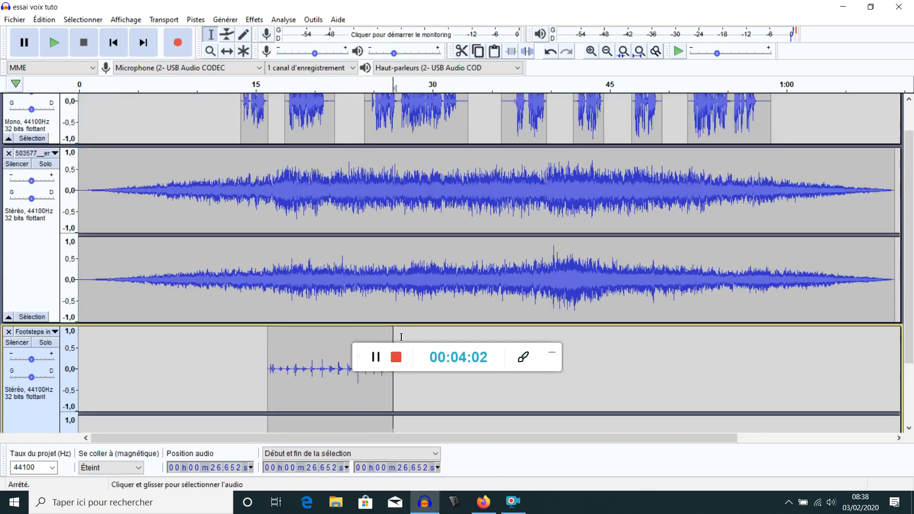
Step: Fade out the footsteps clip from about 20.4 s to its end with Fondu en fermeture
{"action": "left_click_drag", "start_coordinate": [396, 336], "coordinate": [320, 343]}
{"action": "scroll", "coordinate": [323, 204], "scroll_direction": "down", "scroll_amount": 2}
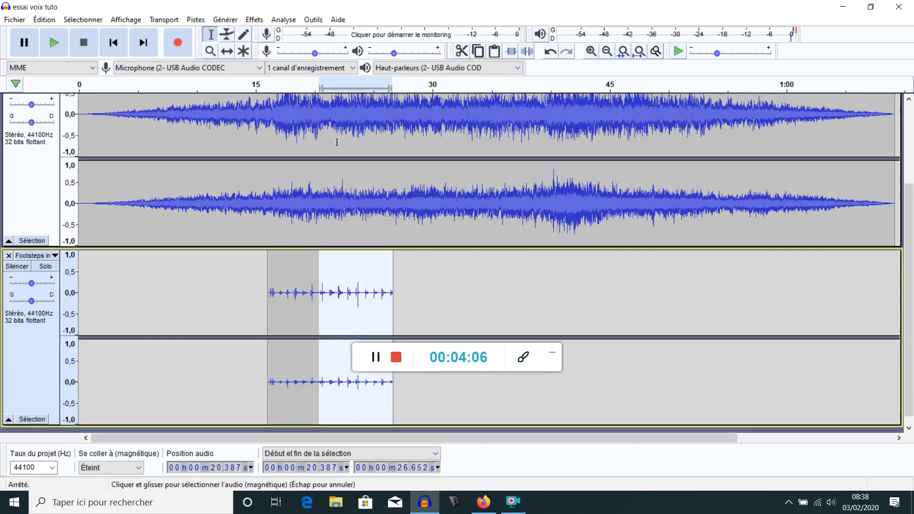
{"action": "scroll", "coordinate": [334, 133], "scroll_direction": "up", "scroll_amount": 3}
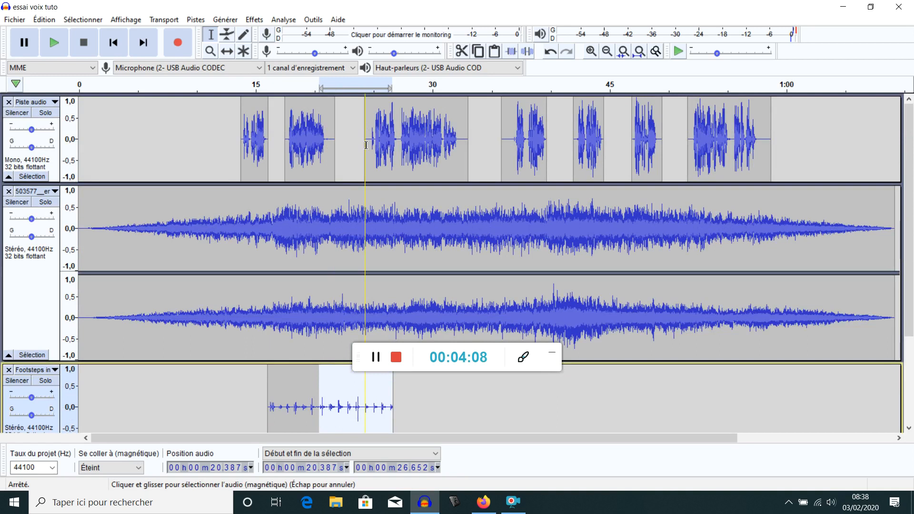
{"action": "left_click", "coordinate": [261, 20]}
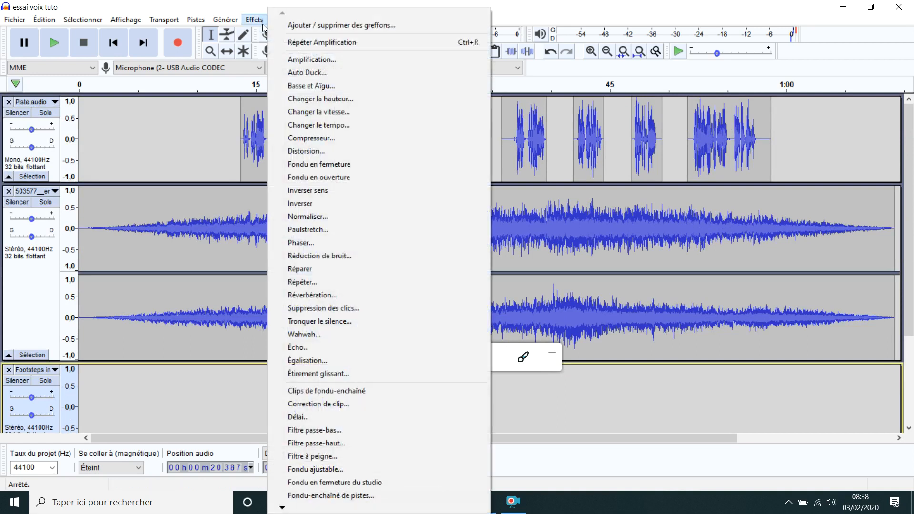
{"action": "left_click", "coordinate": [353, 164]}
{"action": "scroll", "coordinate": [406, 252], "scroll_direction": "down", "scroll_amount": 2}
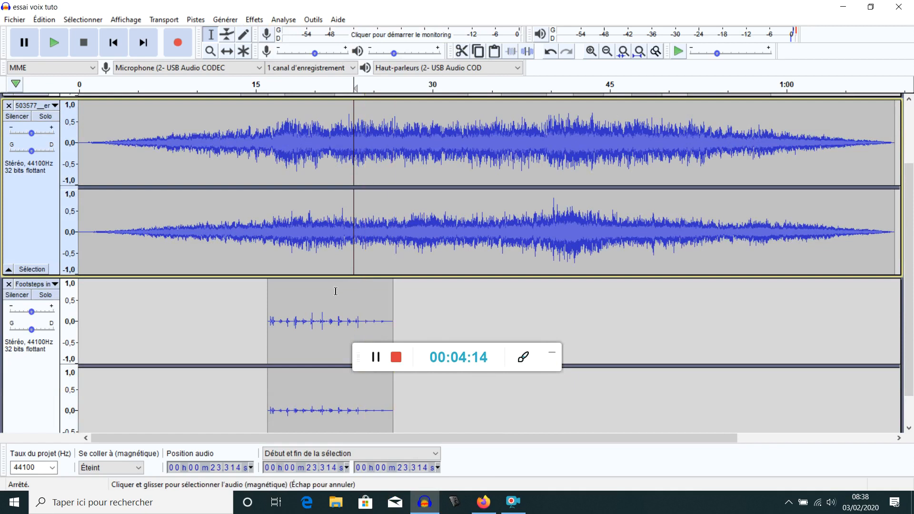
Step: Fade in the beginning of the footsteps clip, from its start to about 18.4 s, with Fondu en ouverture
{"action": "scroll", "coordinate": [335, 292], "scroll_direction": "up", "scroll_amount": 1}
{"action": "left_click_drag", "start_coordinate": [269, 330], "coordinate": [286, 332]}
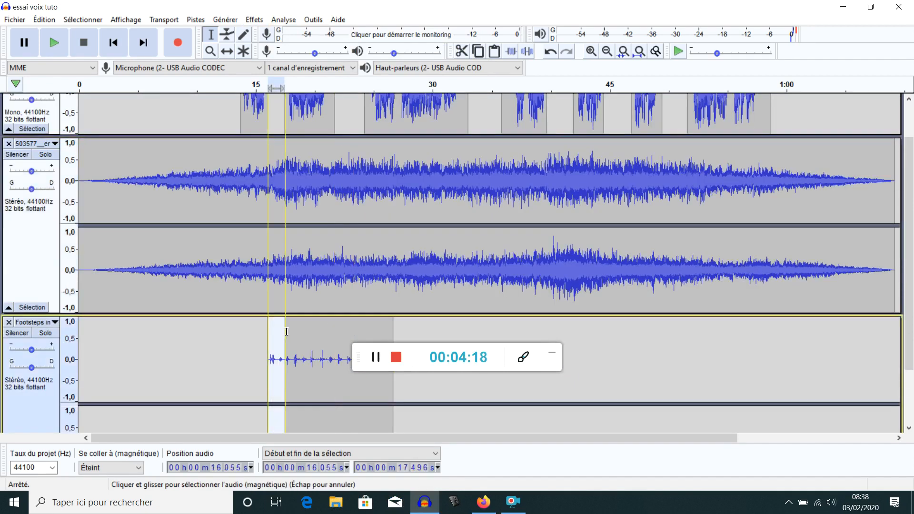
{"action": "scroll", "coordinate": [286, 333], "scroll_direction": "down", "scroll_amount": 1}
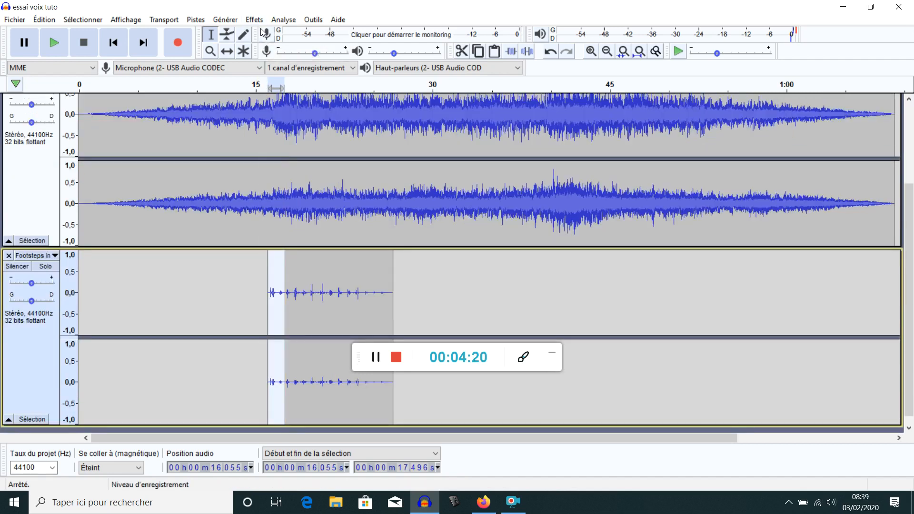
{"action": "left_click_drag", "start_coordinate": [295, 260], "coordinate": [268, 264]}
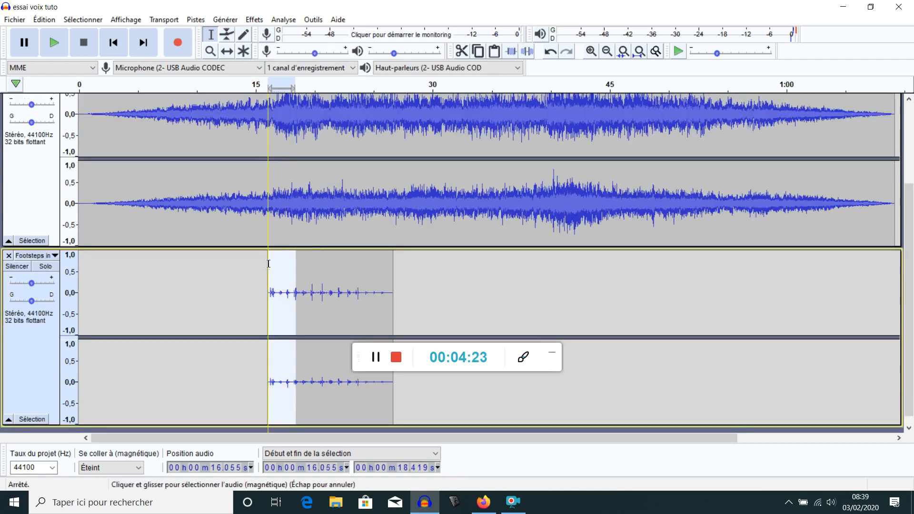
{"action": "left_click", "coordinate": [254, 23]}
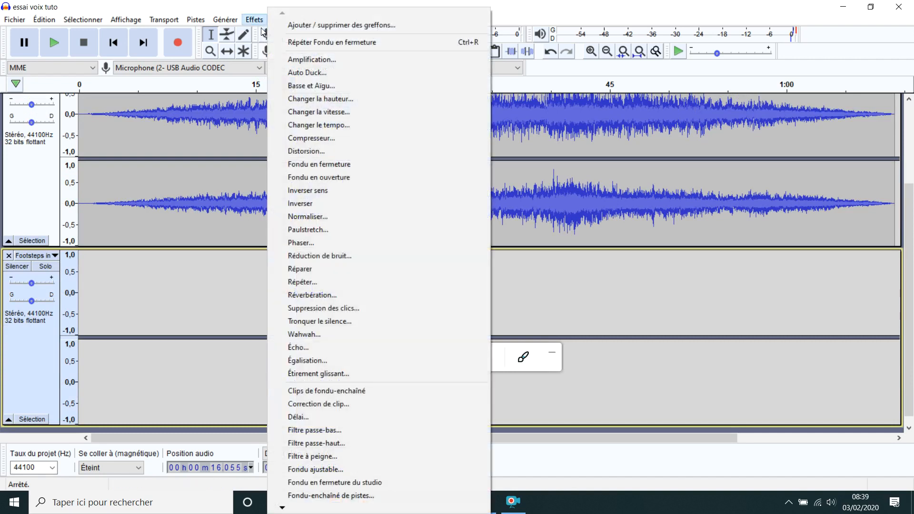
{"action": "left_click", "coordinate": [335, 177]}
{"action": "left_click", "coordinate": [330, 285]}
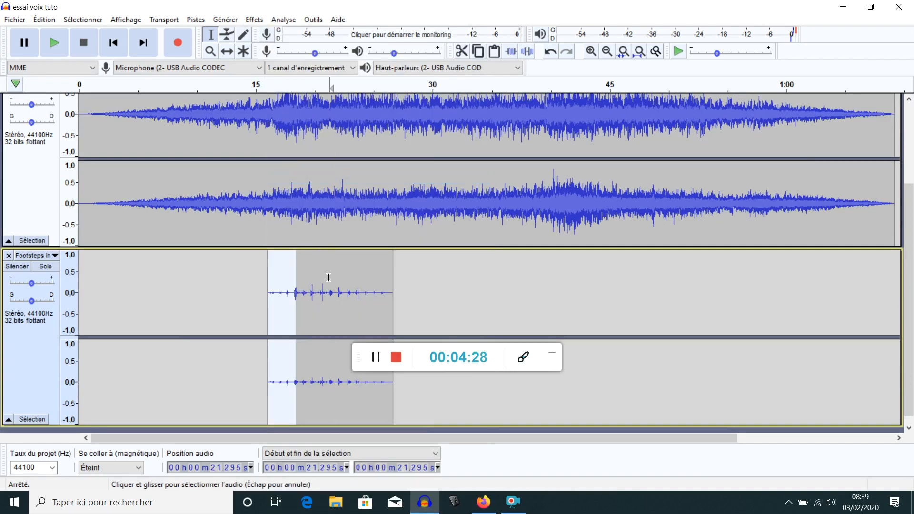
Step: Play the mix from about 15.6 s to listen to the faded footsteps, and stop playback
{"action": "left_click", "coordinate": [263, 276]}
{"action": "left_click", "coordinate": [54, 43]}
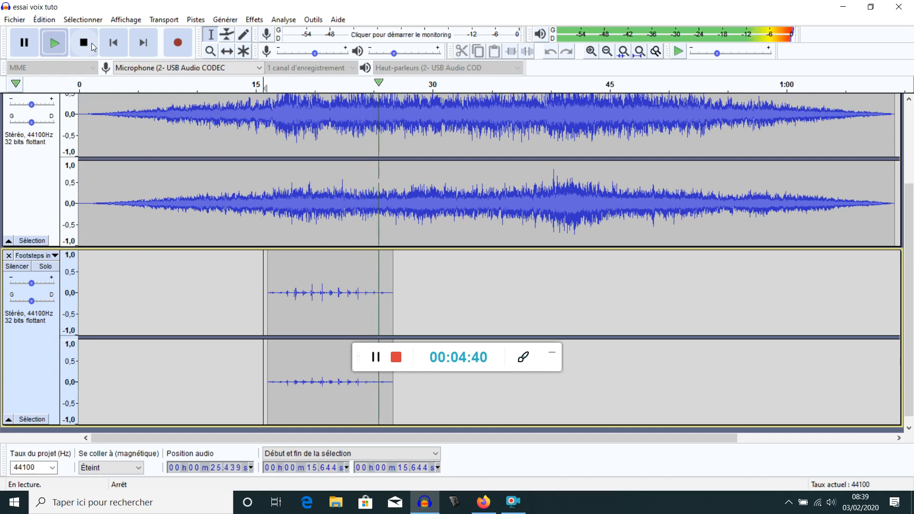
{"action": "left_click", "coordinate": [93, 46]}
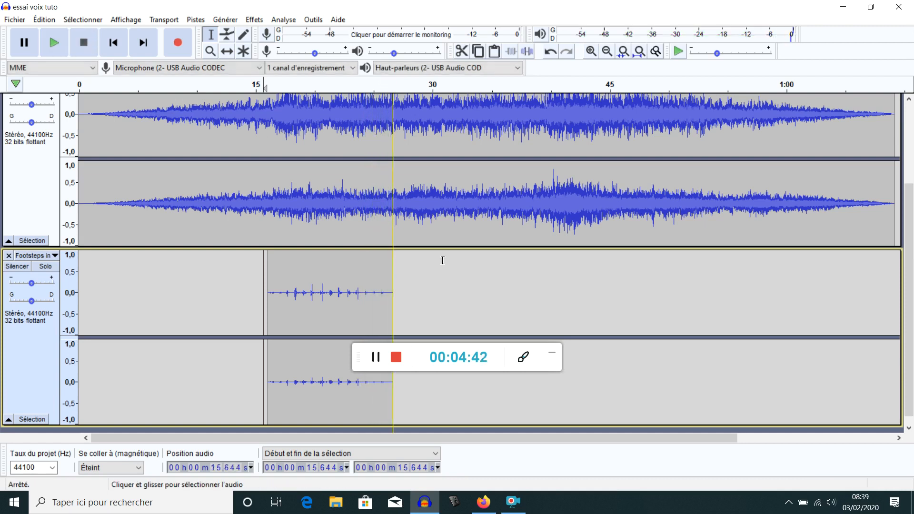
Step: Shift the footsteps clip slightly earlier in time so it starts at about 15.7 s, and return to the selection tool
{"action": "left_click", "coordinate": [226, 50]}
{"action": "left_click_drag", "start_coordinate": [337, 262], "coordinate": [333, 264]}
{"action": "left_click", "coordinate": [212, 34]}
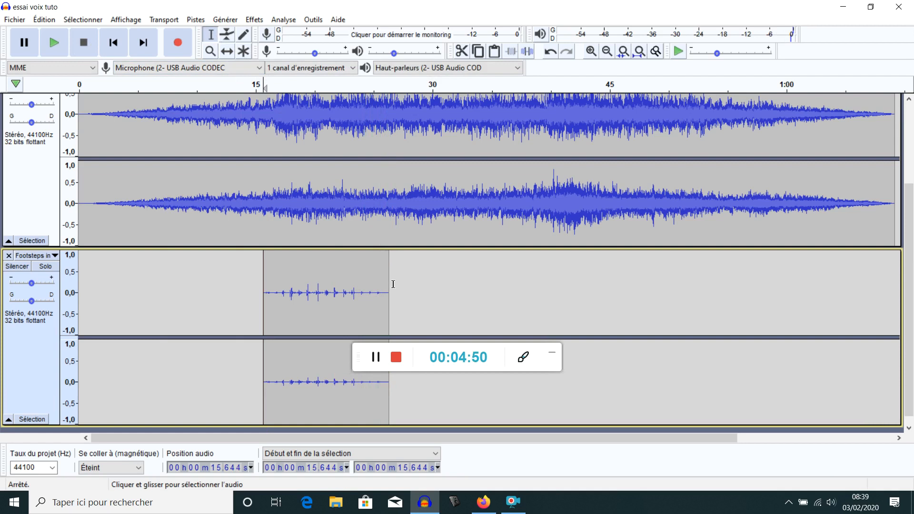
Step: Amplify the entire footsteps clip a second time with a moderate gain, and clear the selection
{"action": "left_click_drag", "start_coordinate": [390, 283], "coordinate": [263, 291]}
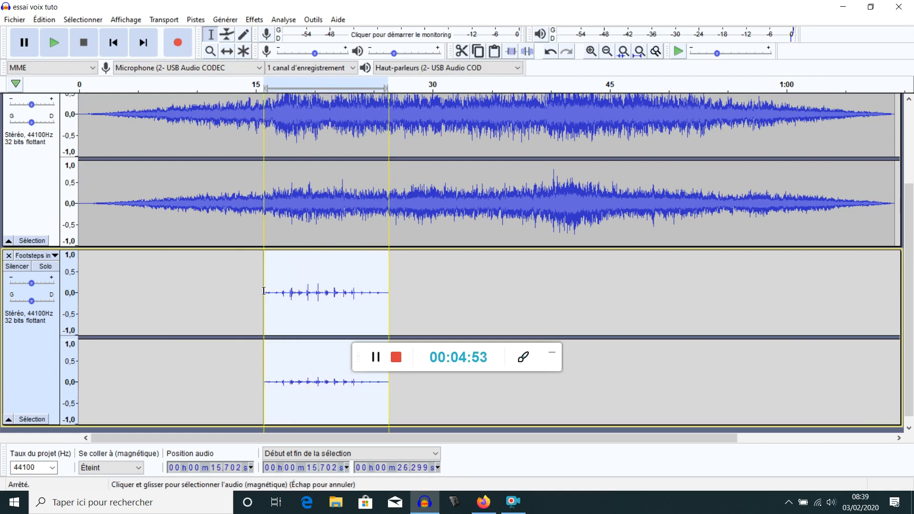
{"action": "left_click", "coordinate": [255, 21]}
{"action": "left_click", "coordinate": [307, 60]}
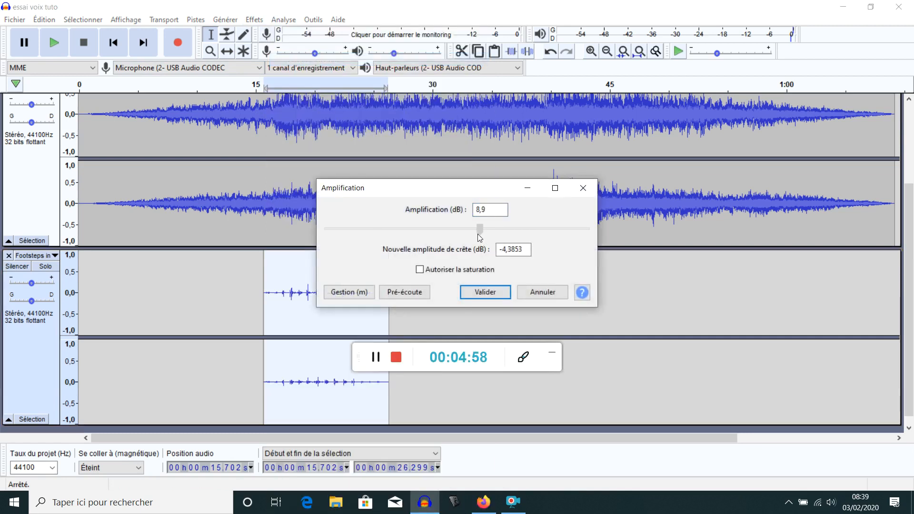
{"action": "left_click", "coordinate": [492, 297]}
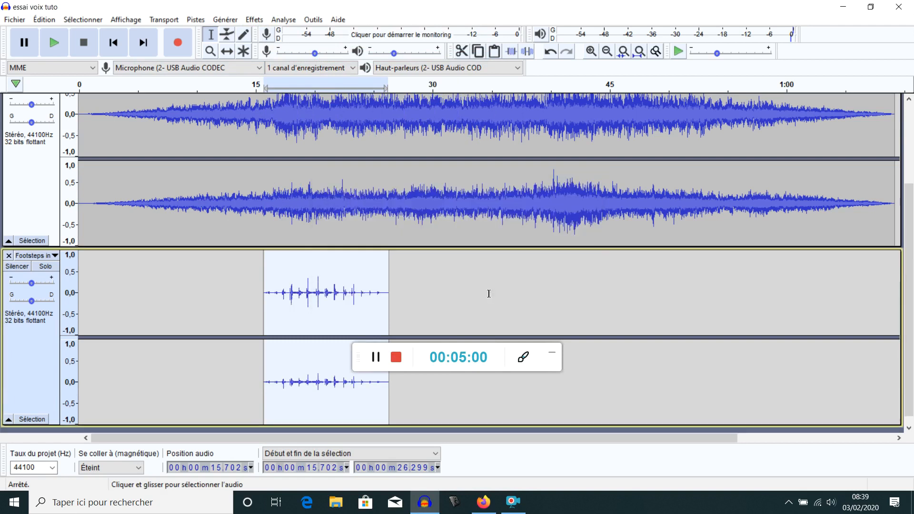
{"action": "left_click", "coordinate": [431, 288]}
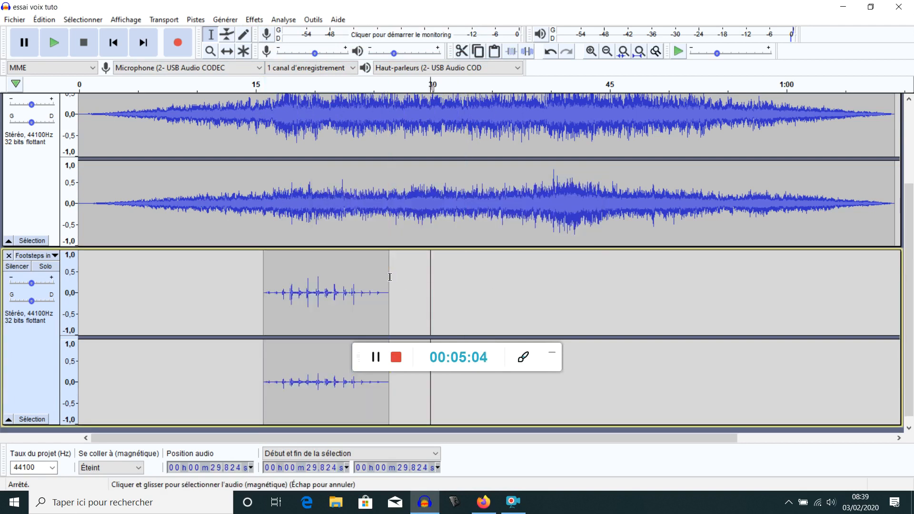
Step: Open the Réverbération effect for the whole footsteps clip and preview it with its current settings
{"action": "left_click_drag", "start_coordinate": [389, 277], "coordinate": [266, 281]}
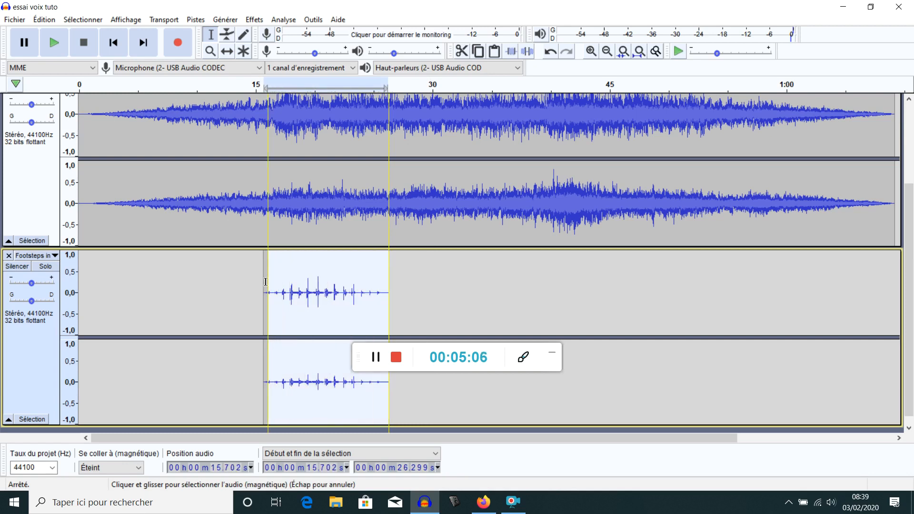
{"action": "left_click", "coordinate": [254, 20]}
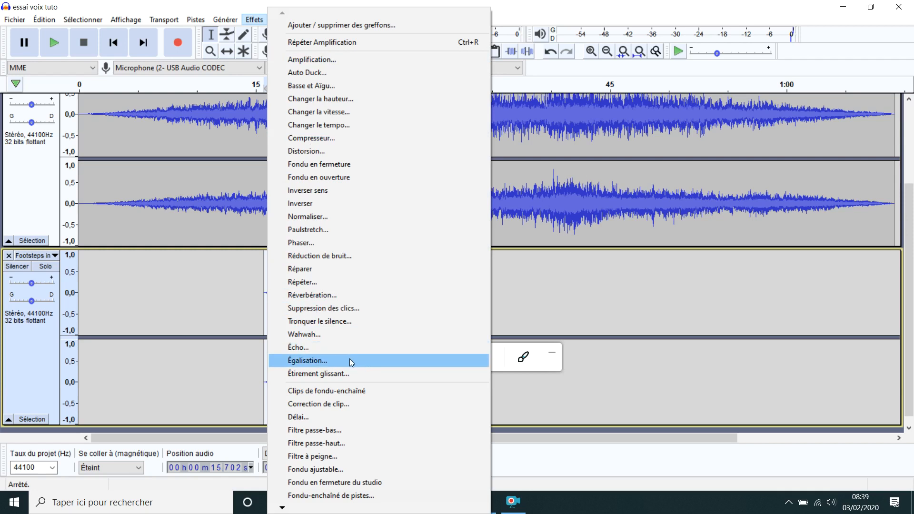
{"action": "left_click", "coordinate": [331, 297]}
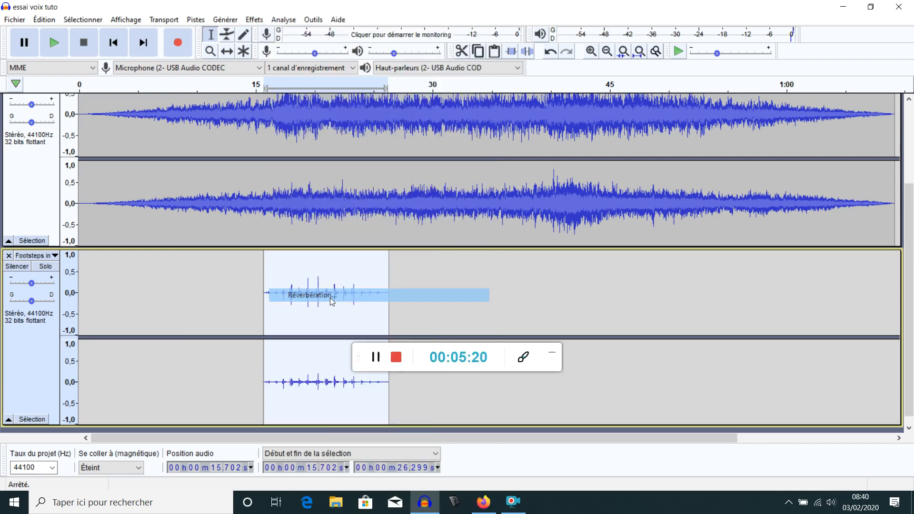
{"action": "left_click_drag", "start_coordinate": [450, 134], "coordinate": [445, 79]}
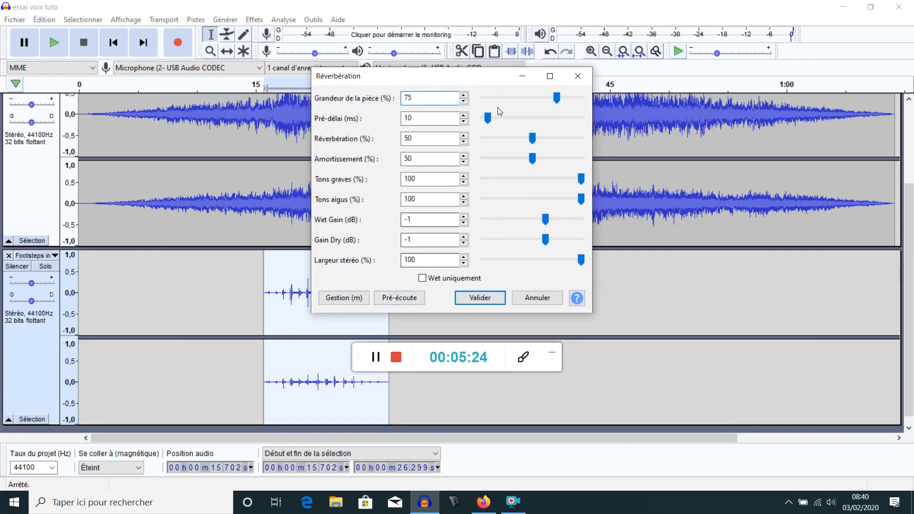
{"action": "left_click", "coordinate": [419, 299]}
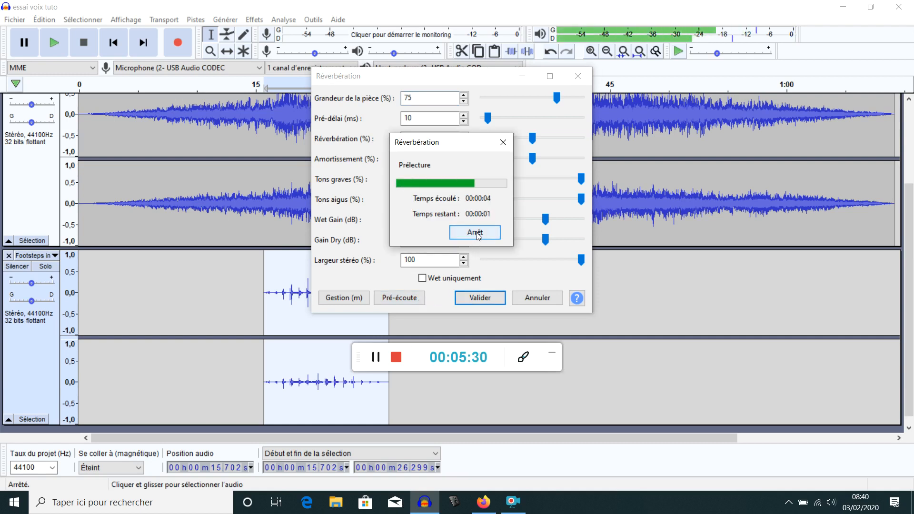
{"action": "left_click", "coordinate": [502, 142]}
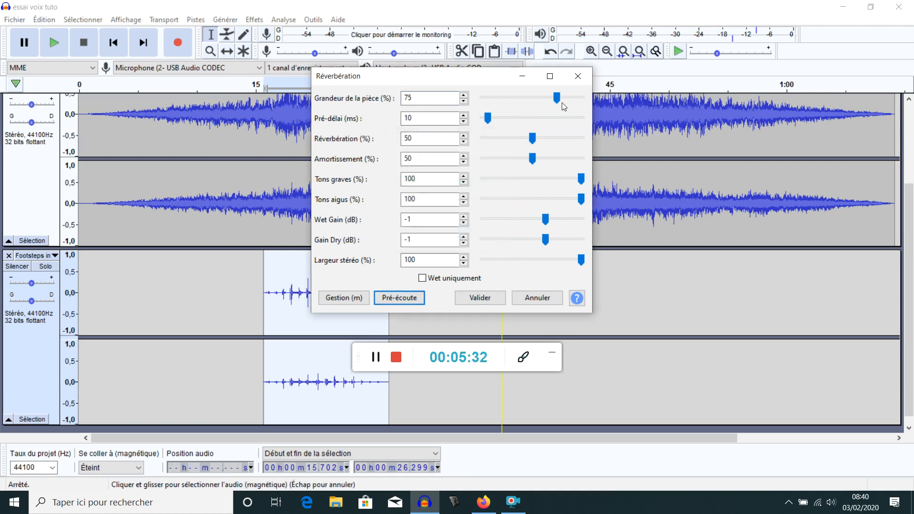
Step: Set the reverb's room size to 87%, increase the reverberation percentage moderately, and preview the effect
{"action": "left_click_drag", "start_coordinate": [566, 101], "coordinate": [568, 101]}
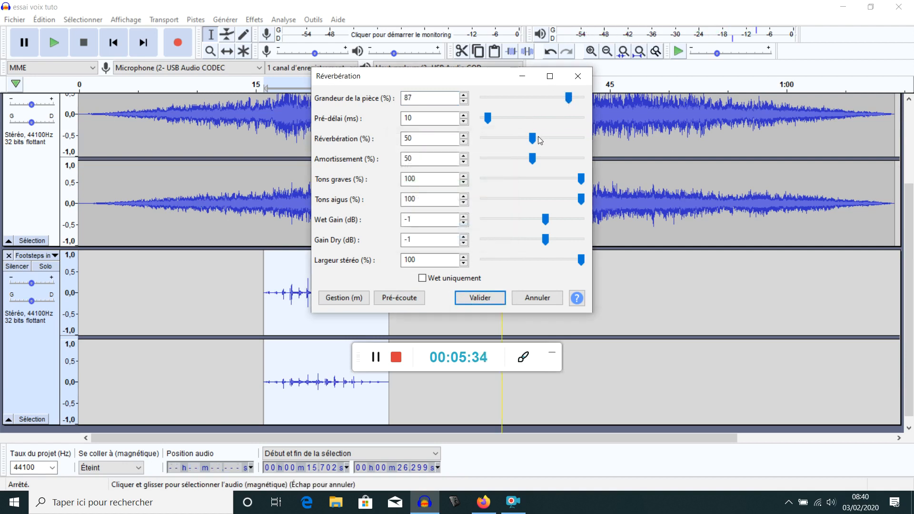
{"action": "left_click_drag", "start_coordinate": [542, 142], "coordinate": [550, 142]}
{"action": "left_click", "coordinate": [403, 299]}
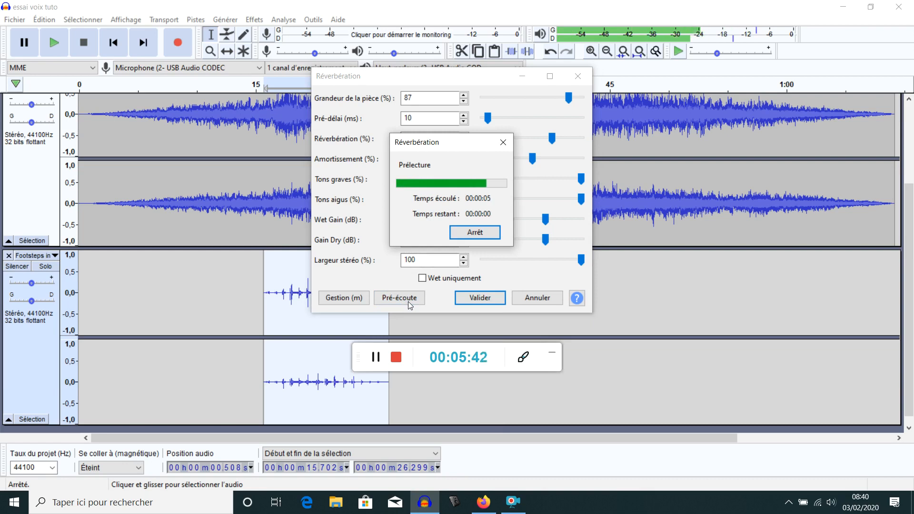
Step: Apply the reverb to the footsteps clip, and play the mix from the clip's start at about 15.7 s
{"action": "left_click", "coordinate": [482, 298]}
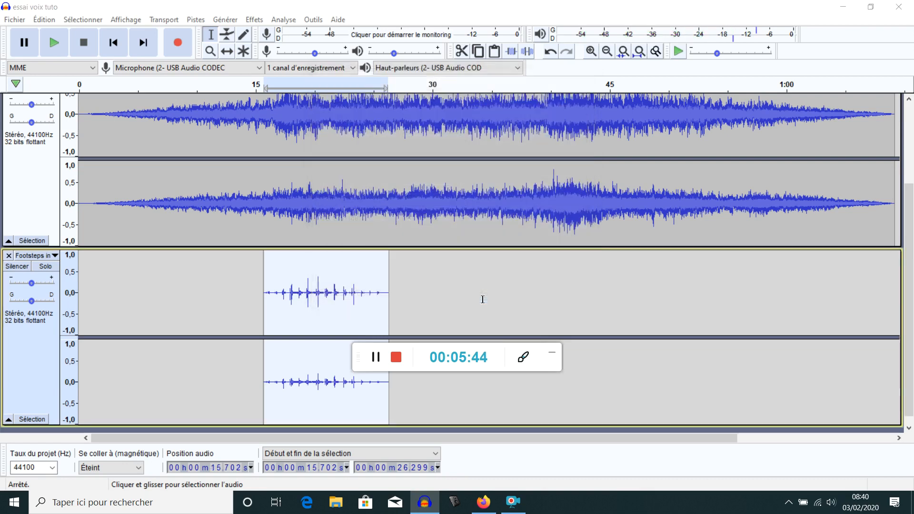
{"action": "left_click", "coordinate": [437, 300]}
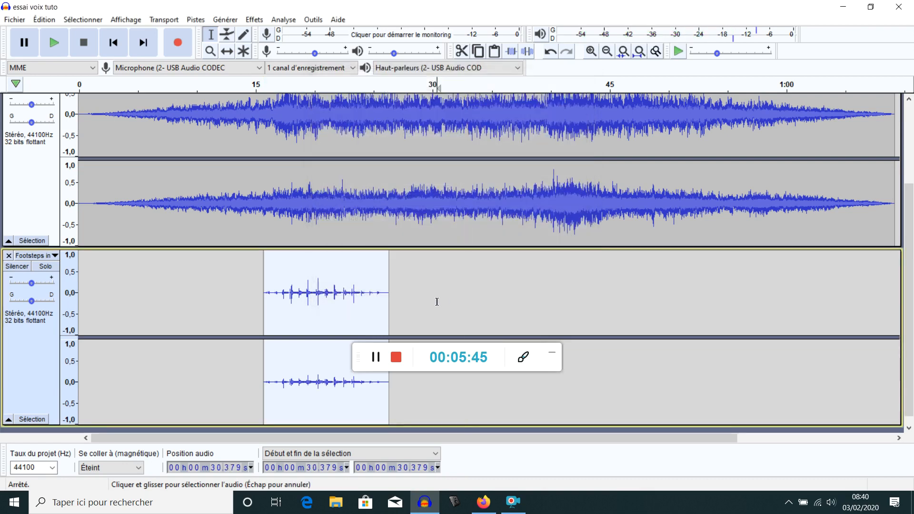
{"action": "left_click", "coordinate": [265, 285]}
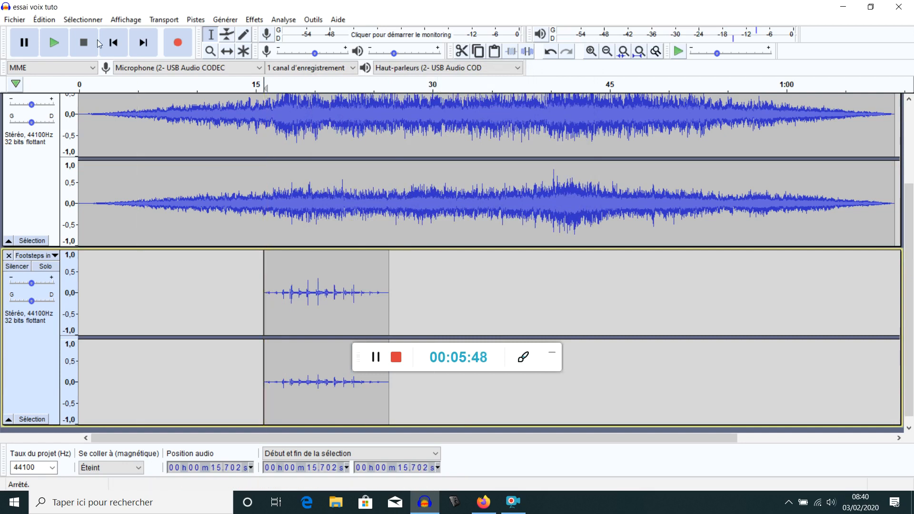
{"action": "left_click", "coordinate": [54, 43]}
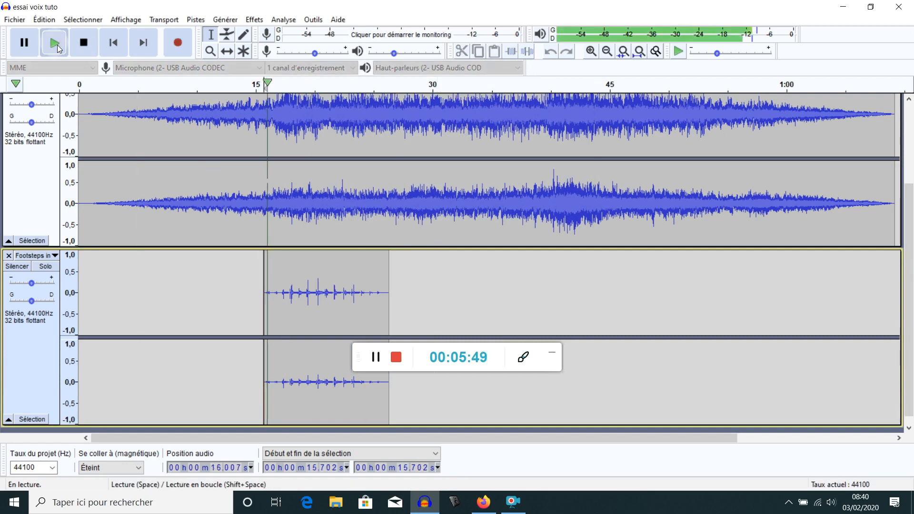
{"action": "left_click", "coordinate": [87, 48]}
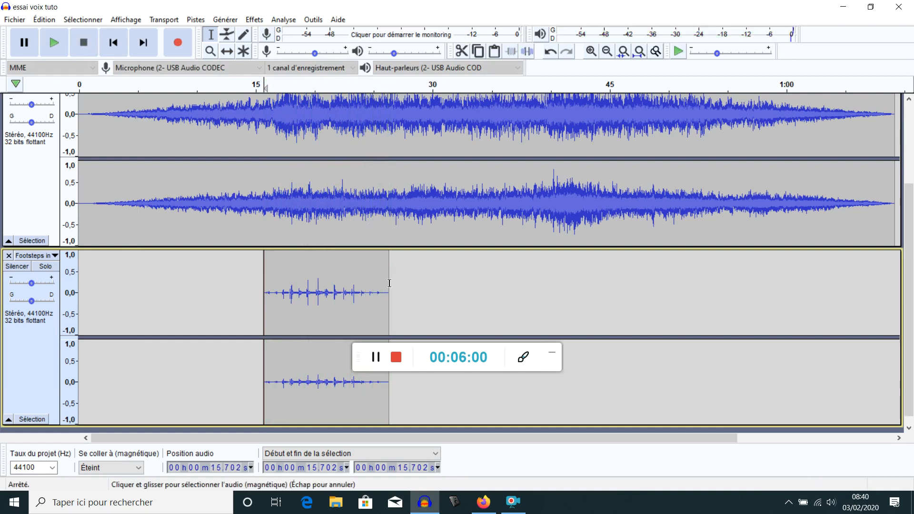
Step: Select the entire footsteps clip and amplify it by 1.7 dB
{"action": "left_click_drag", "start_coordinate": [389, 292], "coordinate": [263, 298]}
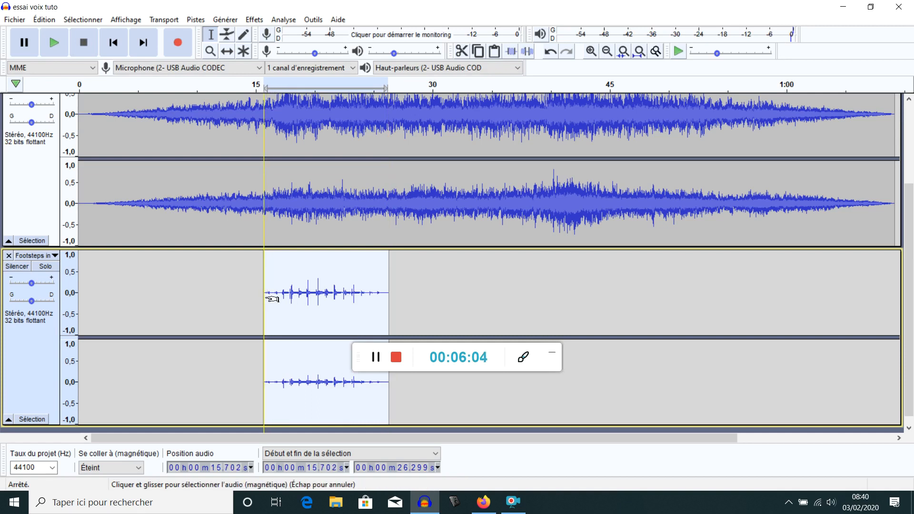
{"action": "left_click", "coordinate": [254, 20]}
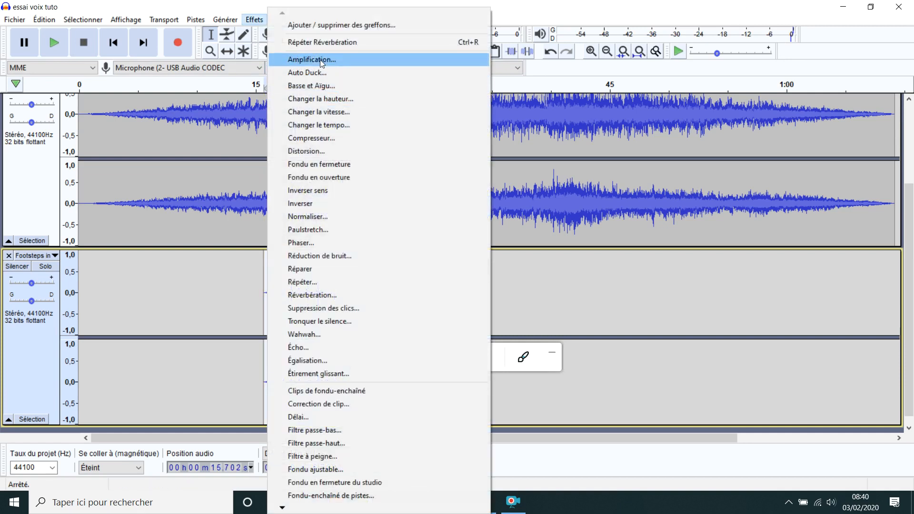
{"action": "left_click", "coordinate": [319, 59]}
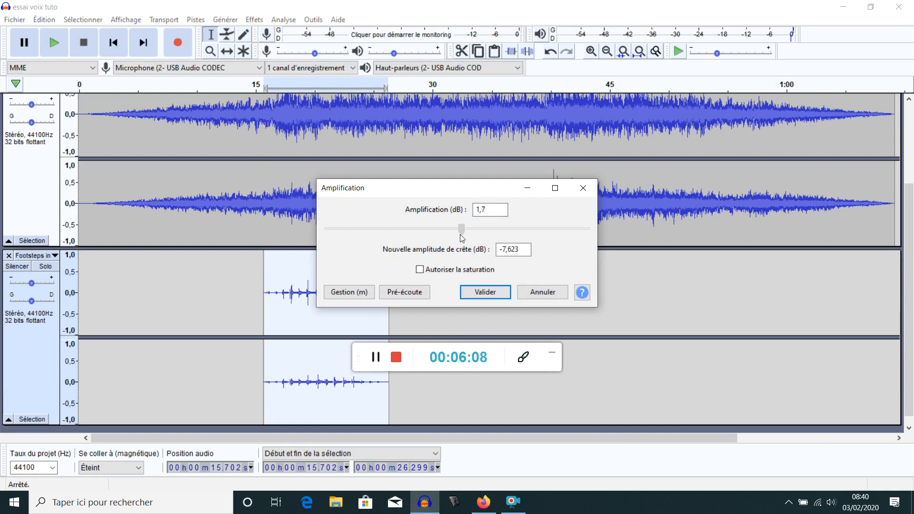
{"action": "left_click", "coordinate": [504, 290]}
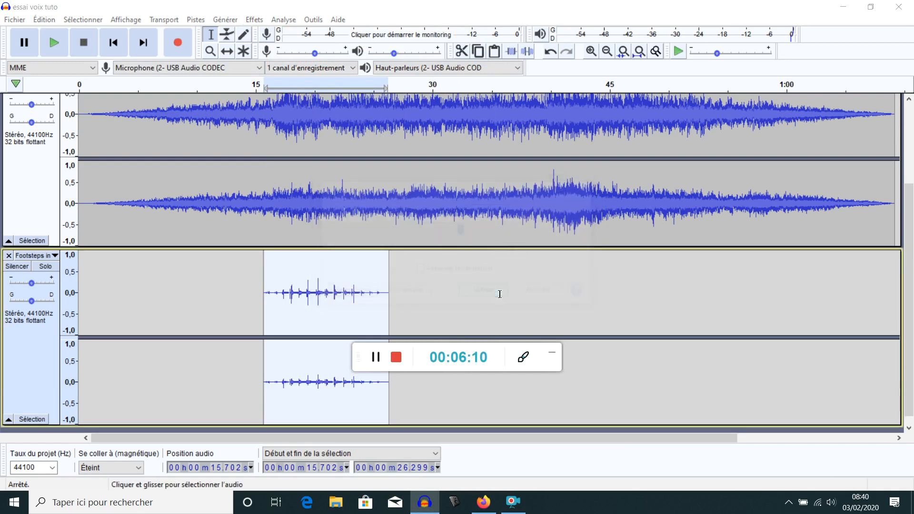
Step: Preview the Écho effect on the footsteps clip with a 1-second delay and 0.5 decay factor, and close it without applying
{"action": "left_click", "coordinate": [254, 21]}
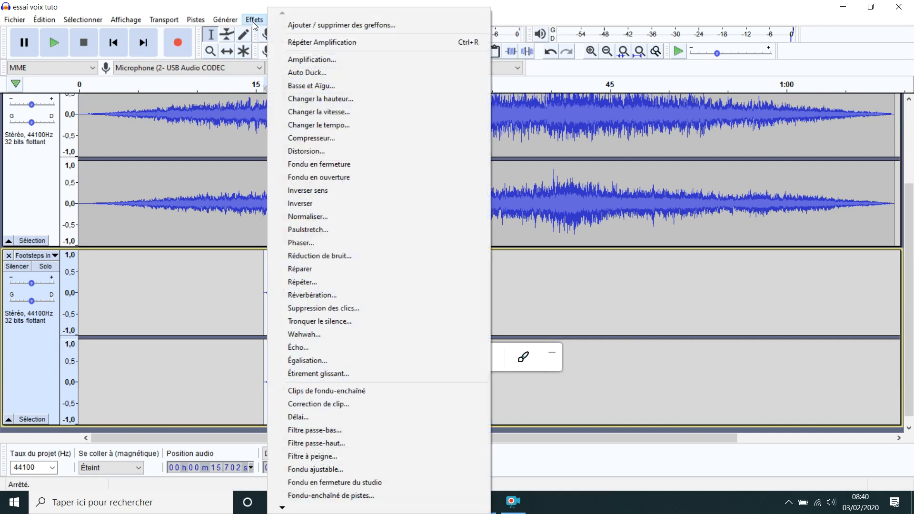
{"action": "left_click", "coordinate": [319, 348]}
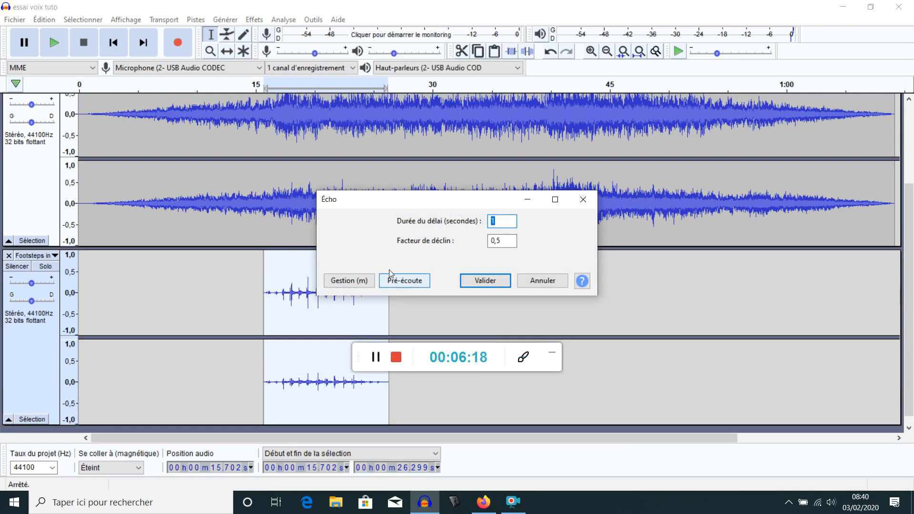
{"action": "left_click", "coordinate": [409, 281]}
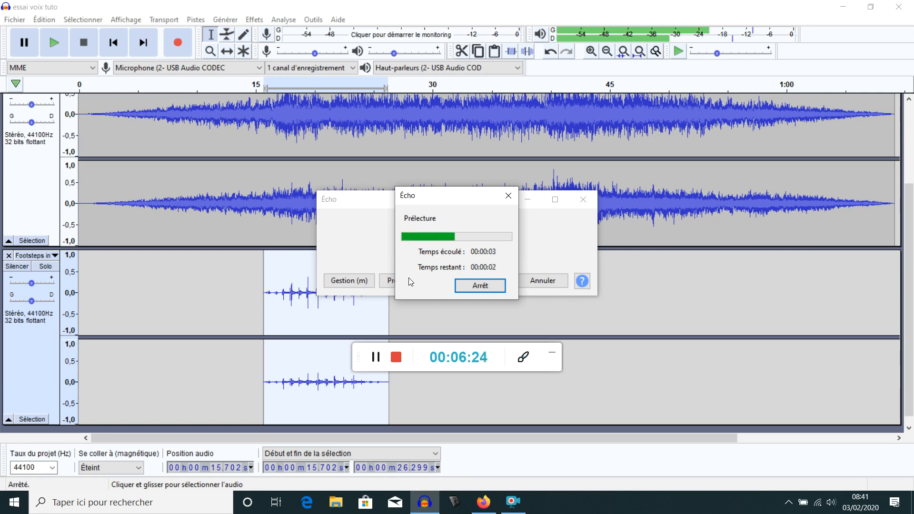
{"action": "left_click", "coordinate": [508, 196]}
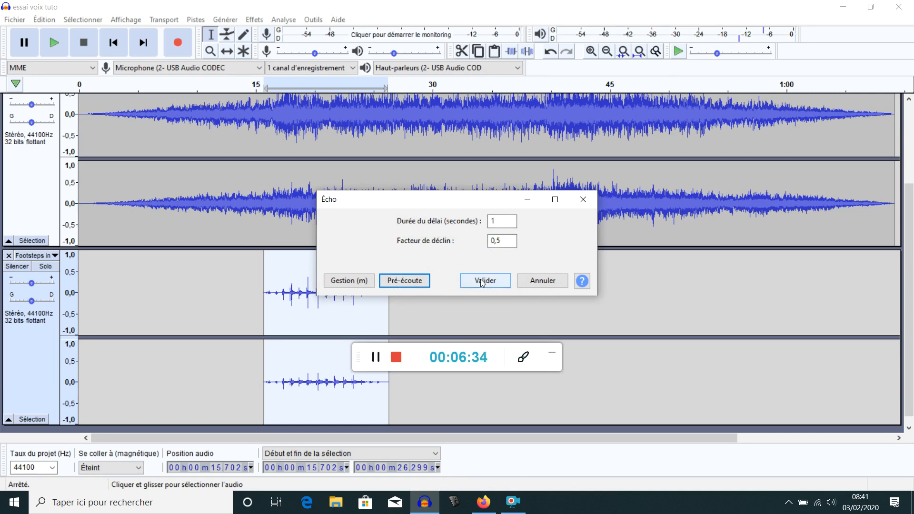
{"action": "left_click", "coordinate": [582, 205]}
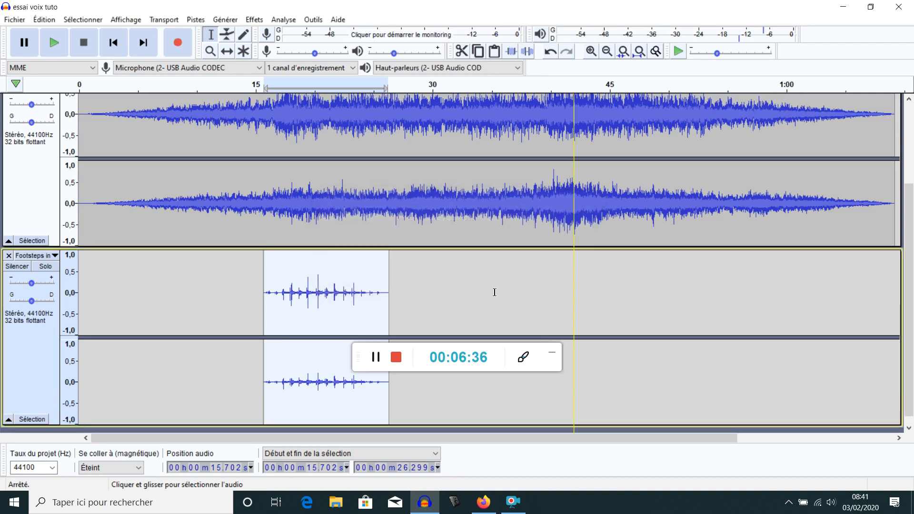
{"action": "left_click", "coordinate": [492, 295]}
Step: Play the mix from about 51.3 s to hear the last narration passage
{"action": "scroll", "coordinate": [435, 308], "scroll_direction": "up", "scroll_amount": 2}
{"action": "scroll", "coordinate": [386, 245], "scroll_direction": "down", "scroll_amount": 2}
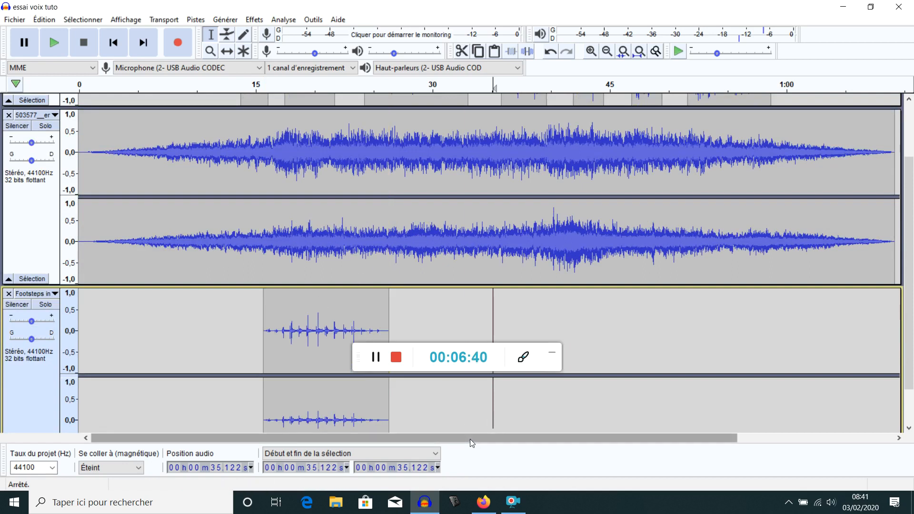
{"action": "left_click_drag", "start_coordinate": [469, 438], "coordinate": [574, 439]}
{"action": "scroll", "coordinate": [604, 333], "scroll_direction": "up", "scroll_amount": 3}
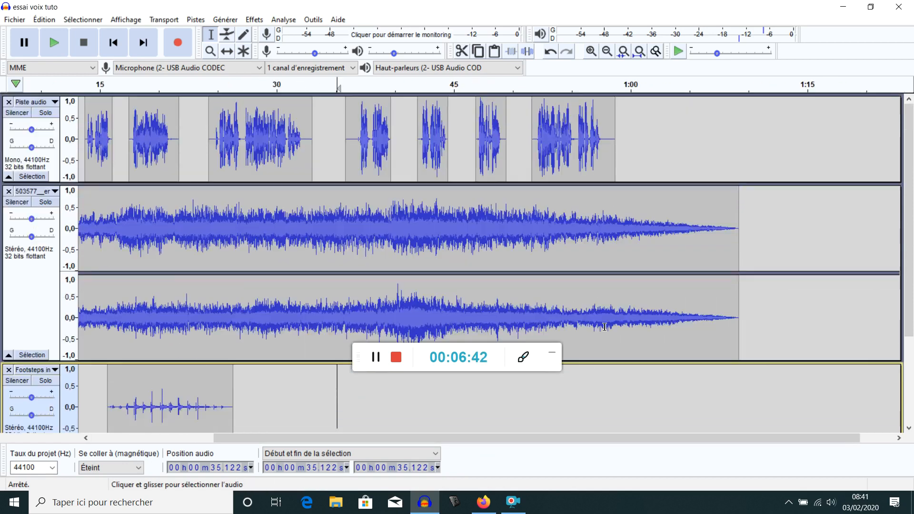
{"action": "left_click", "coordinate": [529, 161]}
{"action": "left_click", "coordinate": [58, 45]}
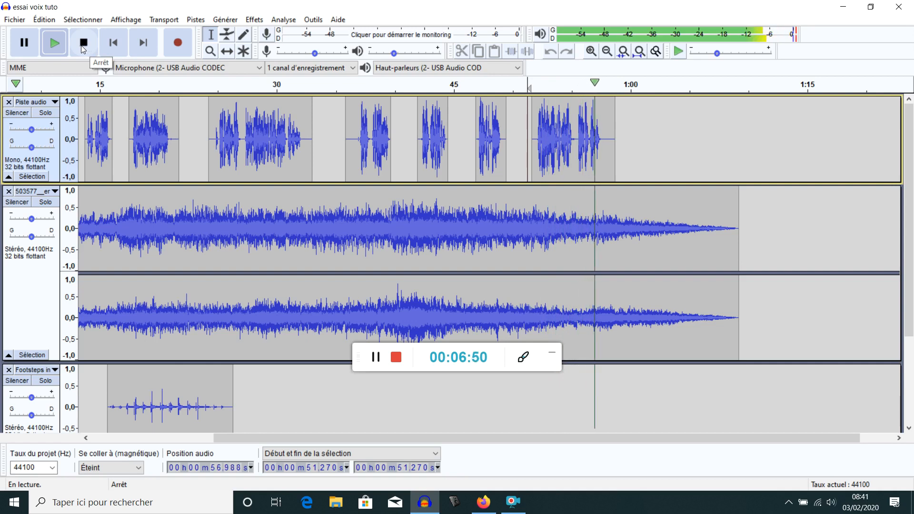
{"action": "left_click", "coordinate": [84, 43]}
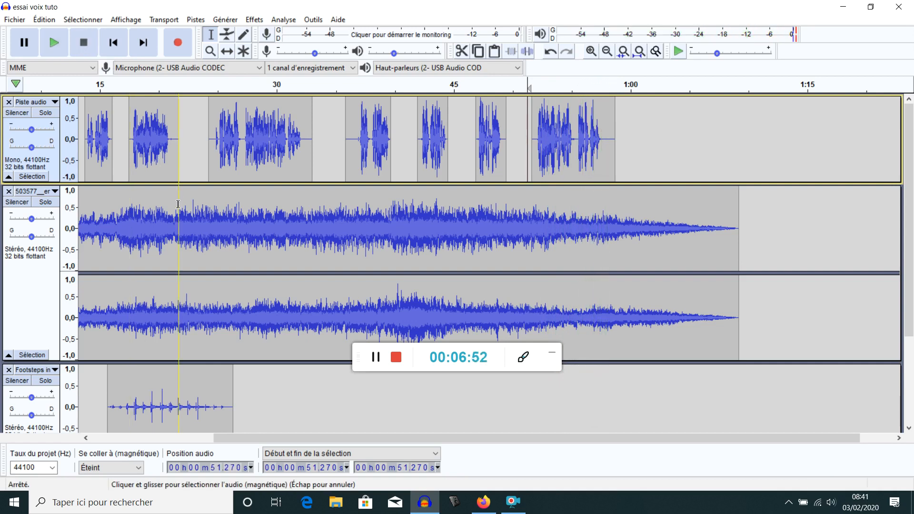
Step: Copy the entire footsteps clip and paste the duplicate on the same track at about 39 s
{"action": "scroll", "coordinate": [286, 356], "scroll_direction": "down", "scroll_amount": 1}
{"action": "left_click_drag", "start_coordinate": [264, 364], "coordinate": [112, 364]}
{"action": "scroll", "coordinate": [119, 364], "scroll_direction": "down", "scroll_amount": 2}
{"action": "left_click", "coordinate": [292, 343]}
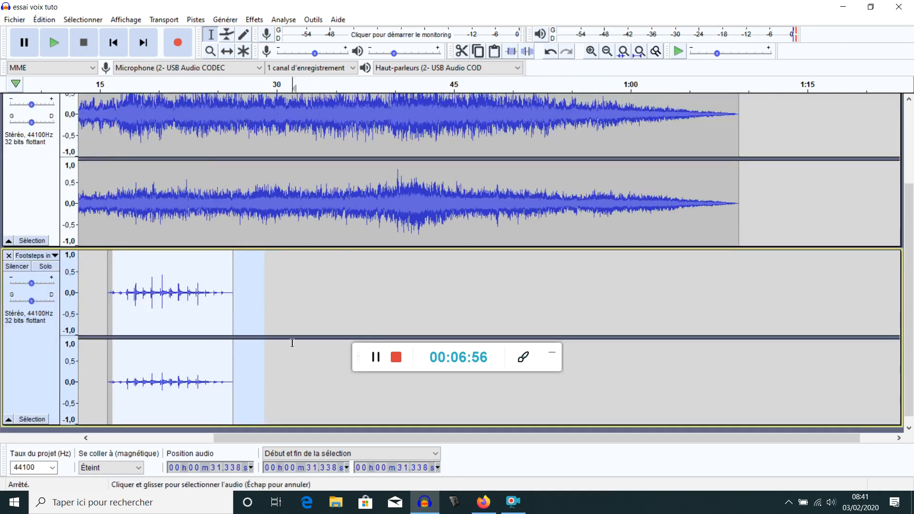
{"action": "left_click_drag", "start_coordinate": [233, 316], "coordinate": [108, 320]}
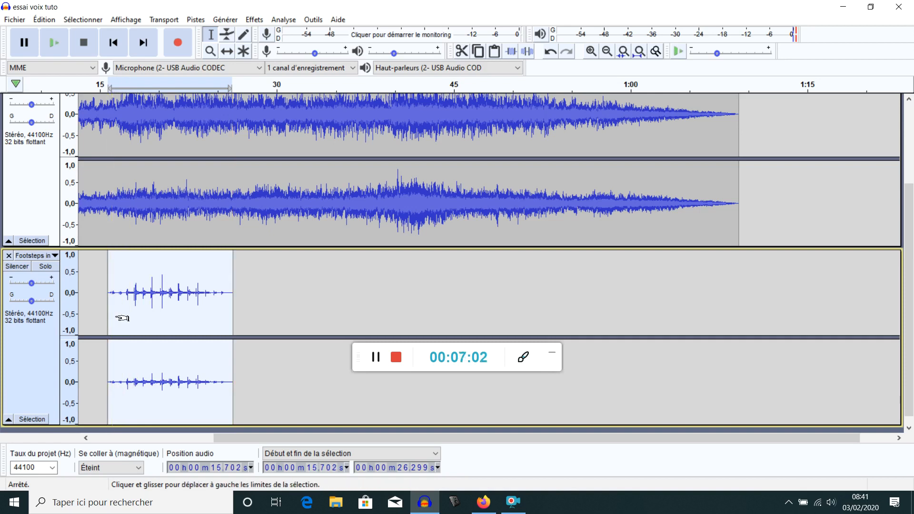
{"action": "left_click", "coordinate": [383, 299]}
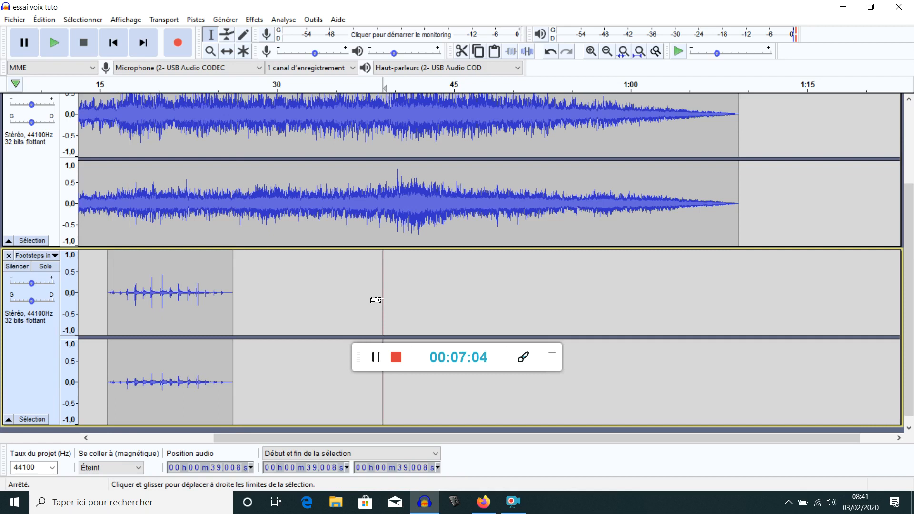
{"action": "key", "text": "ctrl+v"}
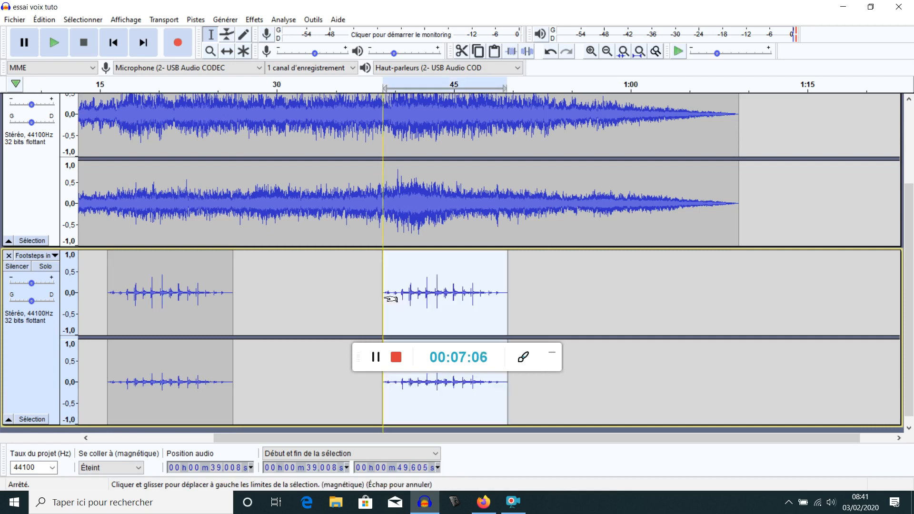
{"action": "left_click_drag", "start_coordinate": [233, 284], "coordinate": [106, 285]}
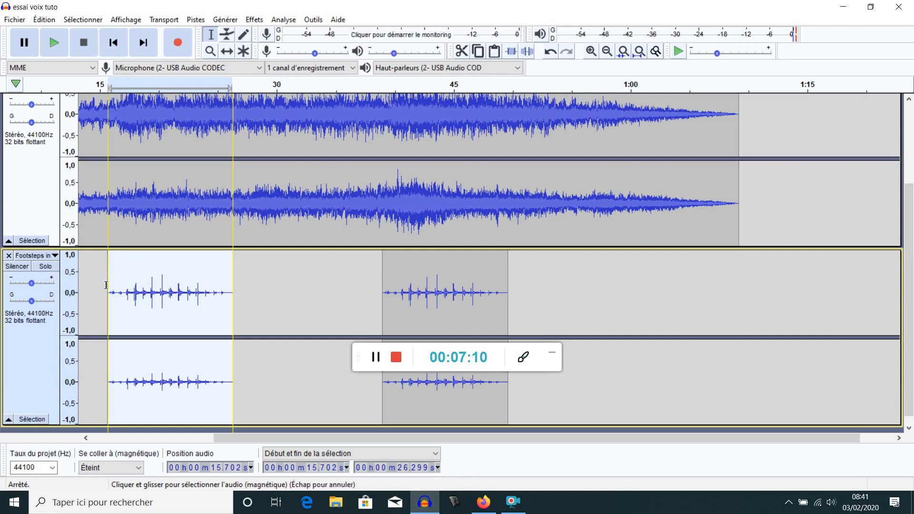
{"action": "left_click", "coordinate": [353, 298]}
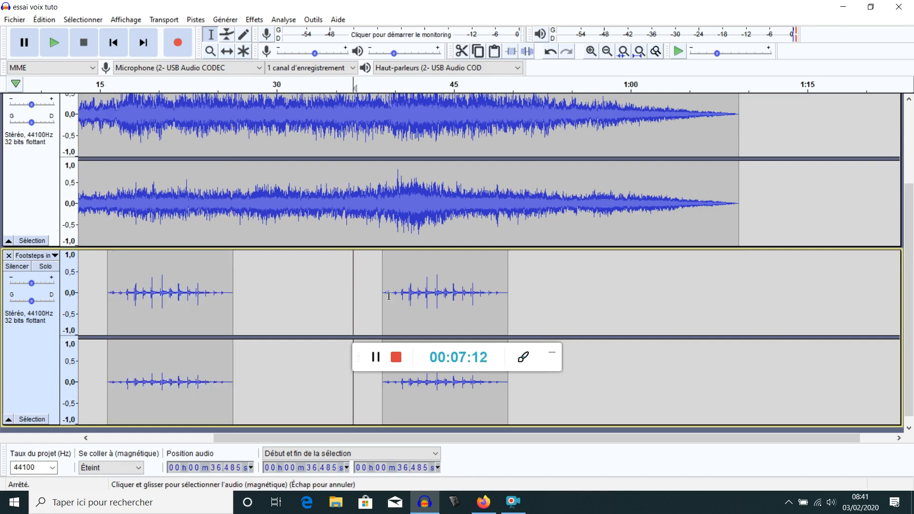
Step: Shift the duplicated footsteps clip in time so it starts at about 55 s, under the last narration passage
{"action": "scroll", "coordinate": [559, 306], "scroll_direction": "up", "scroll_amount": 2}
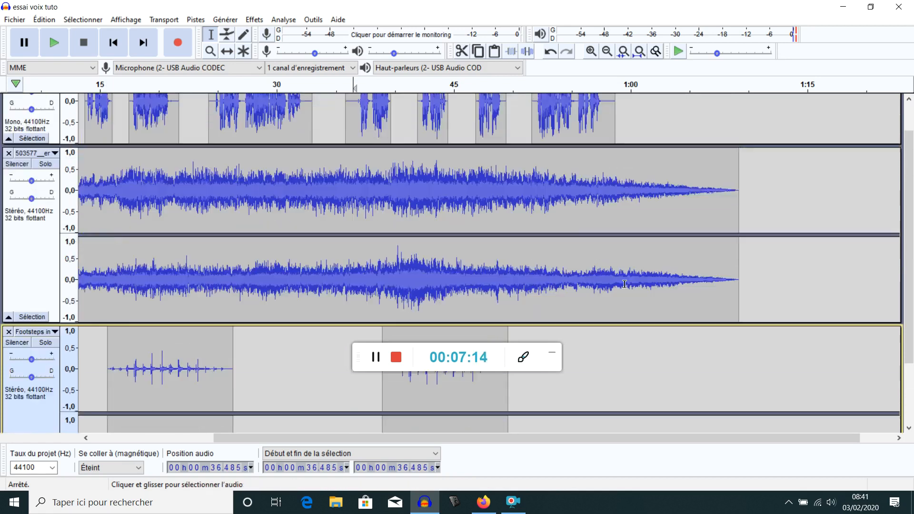
{"action": "left_click", "coordinate": [227, 52]}
{"action": "left_click_drag", "start_coordinate": [468, 332], "coordinate": [603, 334]}
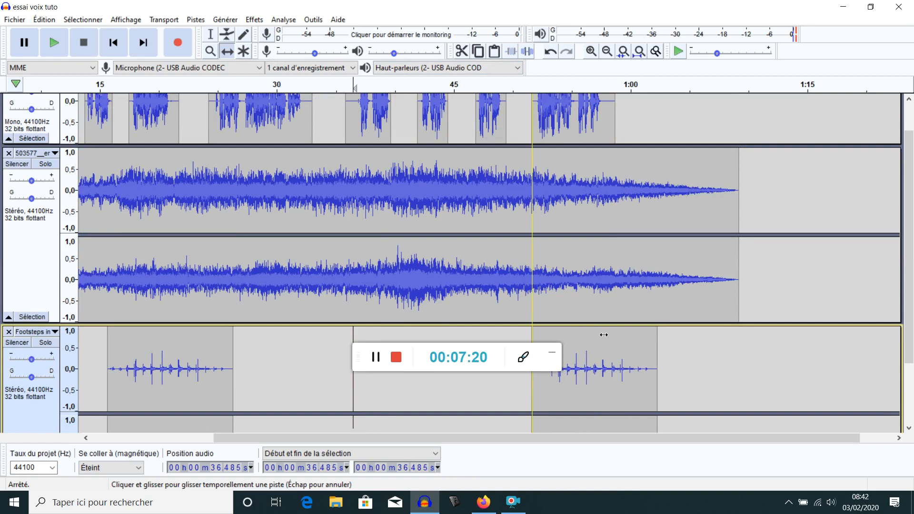
{"action": "left_click_drag", "start_coordinate": [605, 336], "coordinate": [648, 335]}
{"action": "scroll", "coordinate": [542, 169], "scroll_direction": "down", "scroll_amount": 2}
{"action": "scroll", "coordinate": [630, 260], "scroll_direction": "up", "scroll_amount": 3}
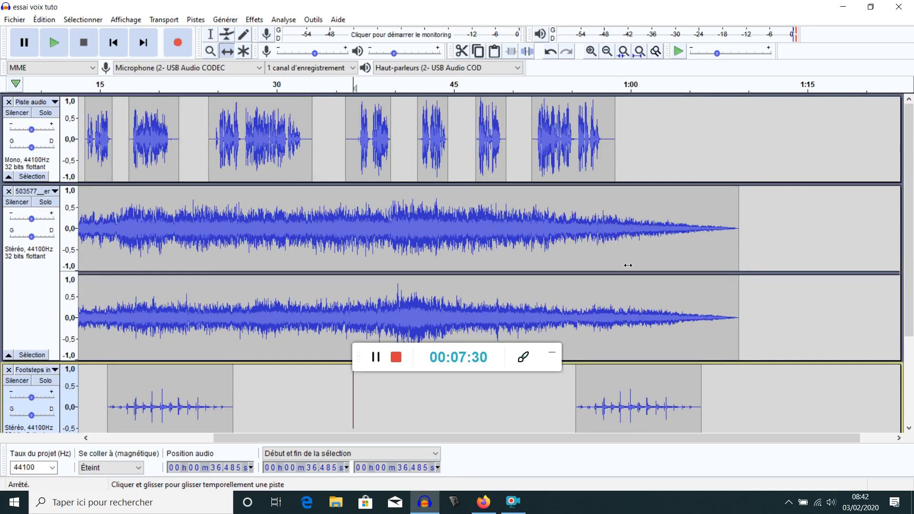
Step: Return to the selection tool and play the mix from about 51.2 s to check the second footsteps clip
{"action": "left_click", "coordinate": [211, 34]}
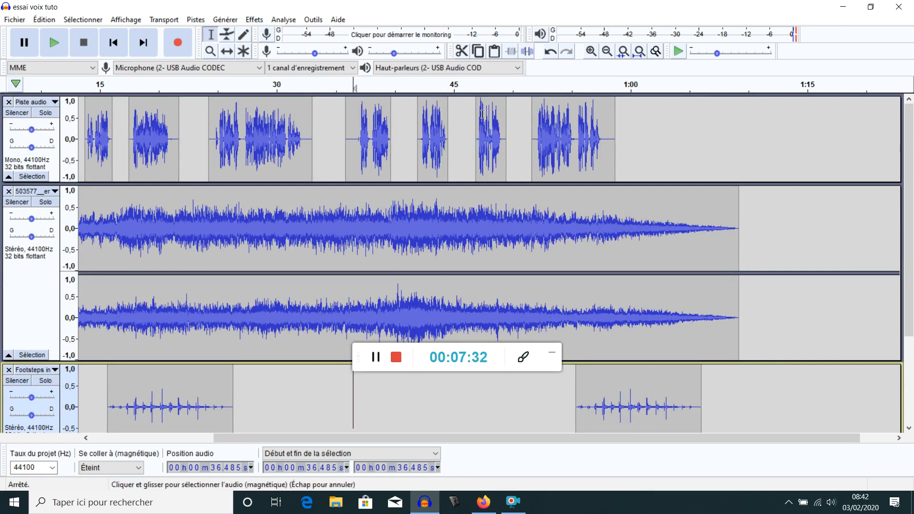
{"action": "left_click", "coordinate": [525, 136]}
{"action": "left_click", "coordinate": [56, 42]}
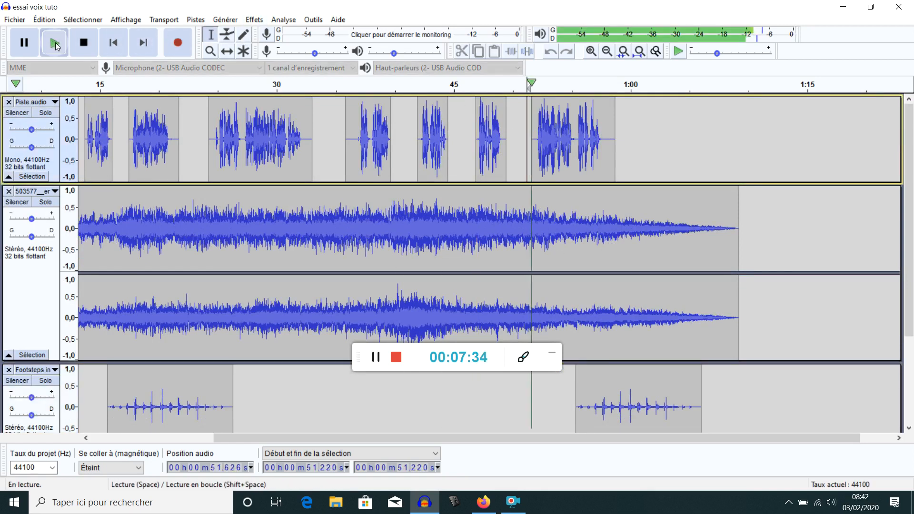